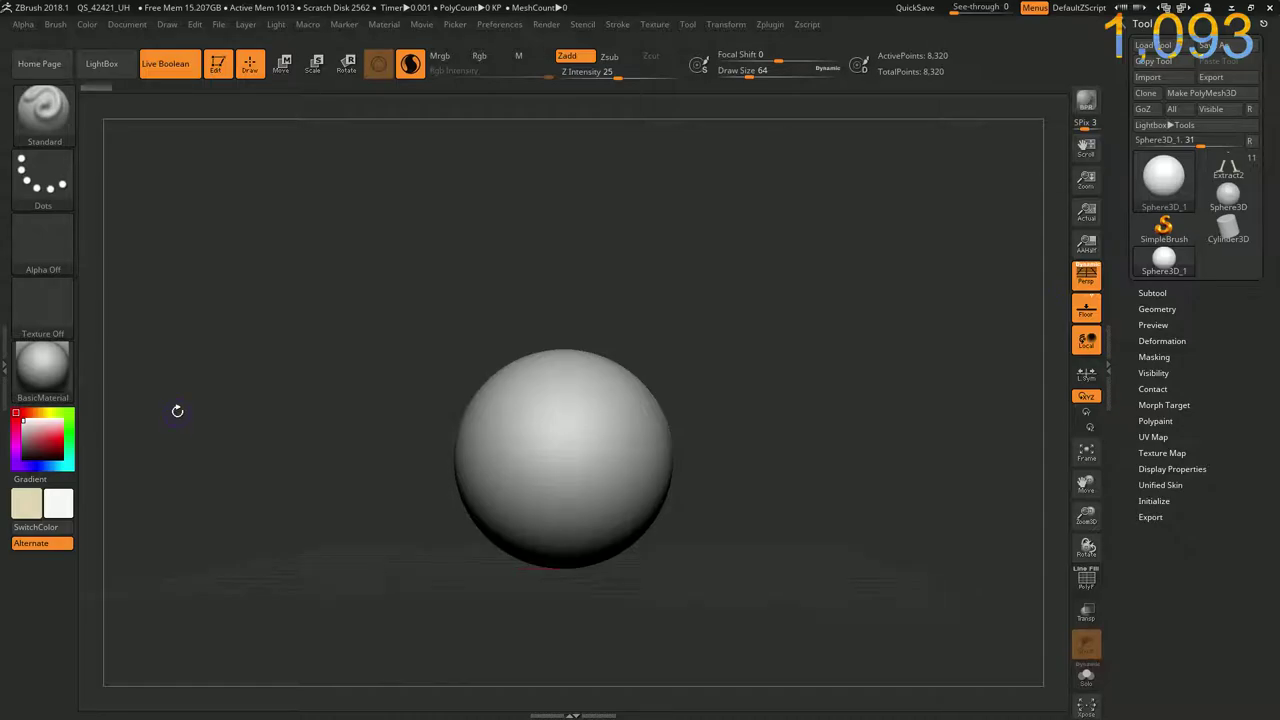
Apply BasicMaterial to the sphere and show its modifiers (Ambient 8, Diffuse 80, Specular 12)
click(55, 383)
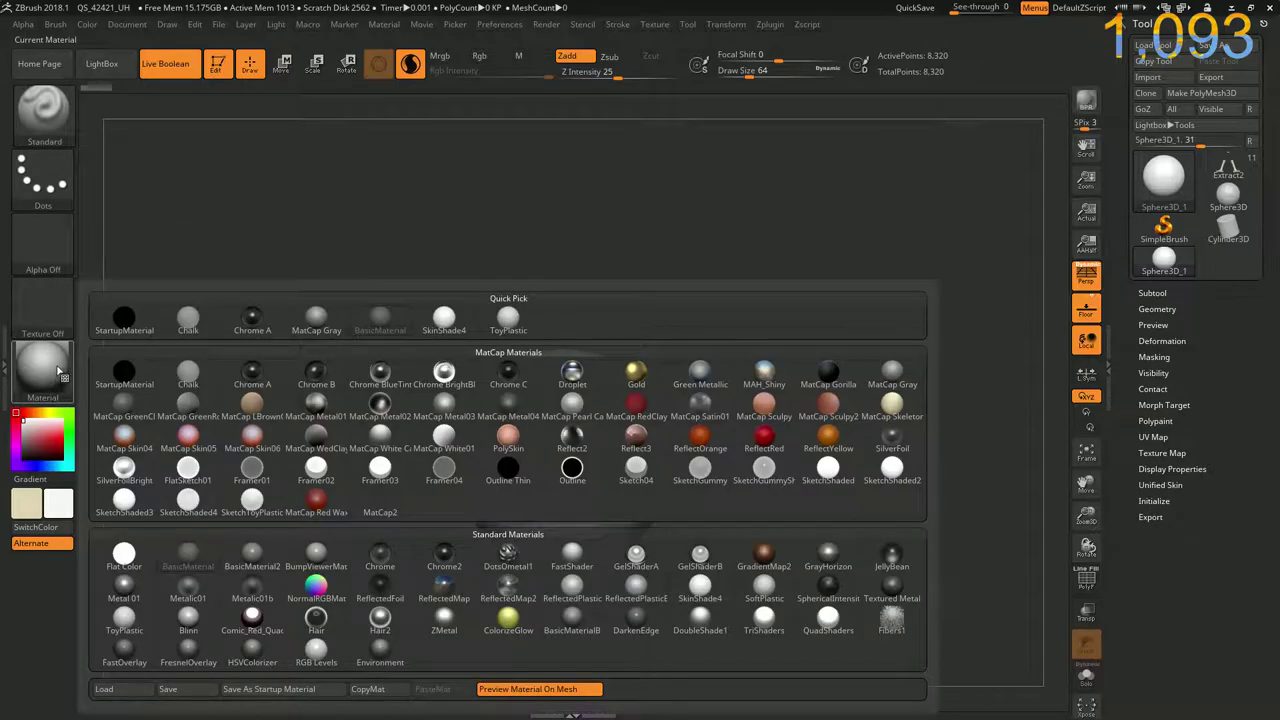
click(190, 560)
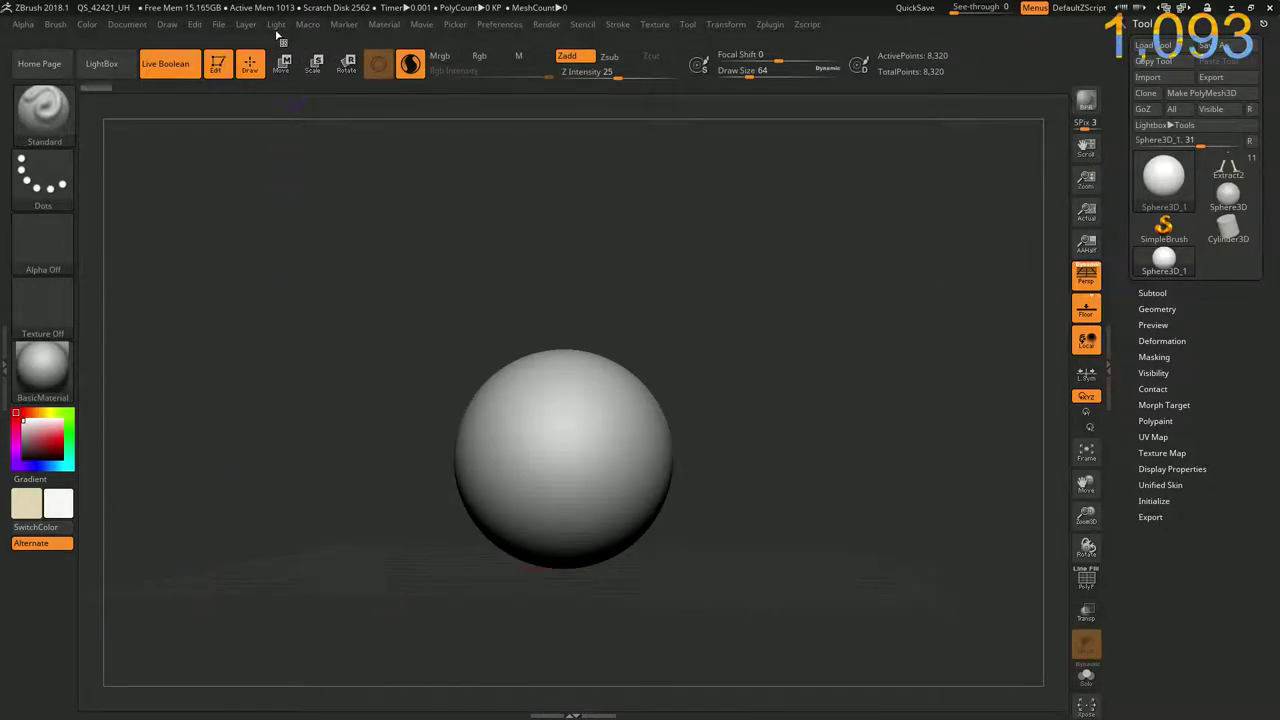
click(383, 24)
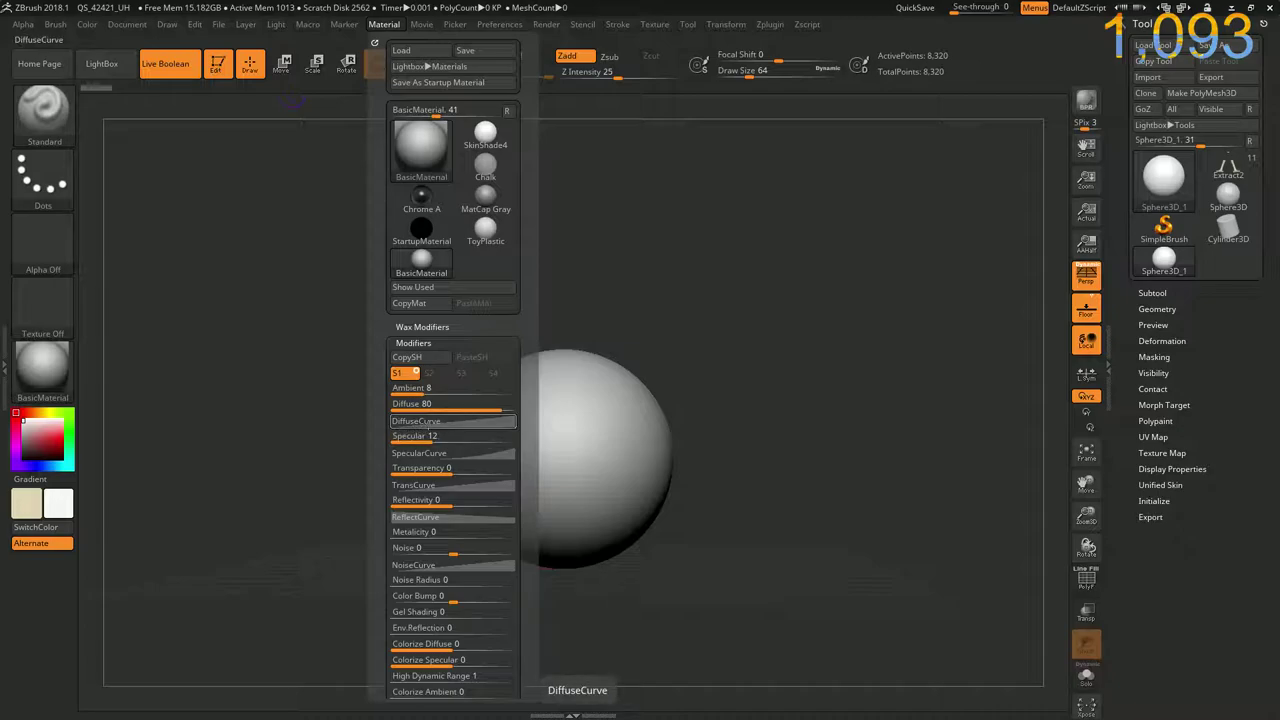
Expand DiffuseCurve and set Steps 2.53, steps strength about 0.84, and Focal Shift 51
click(432, 362)
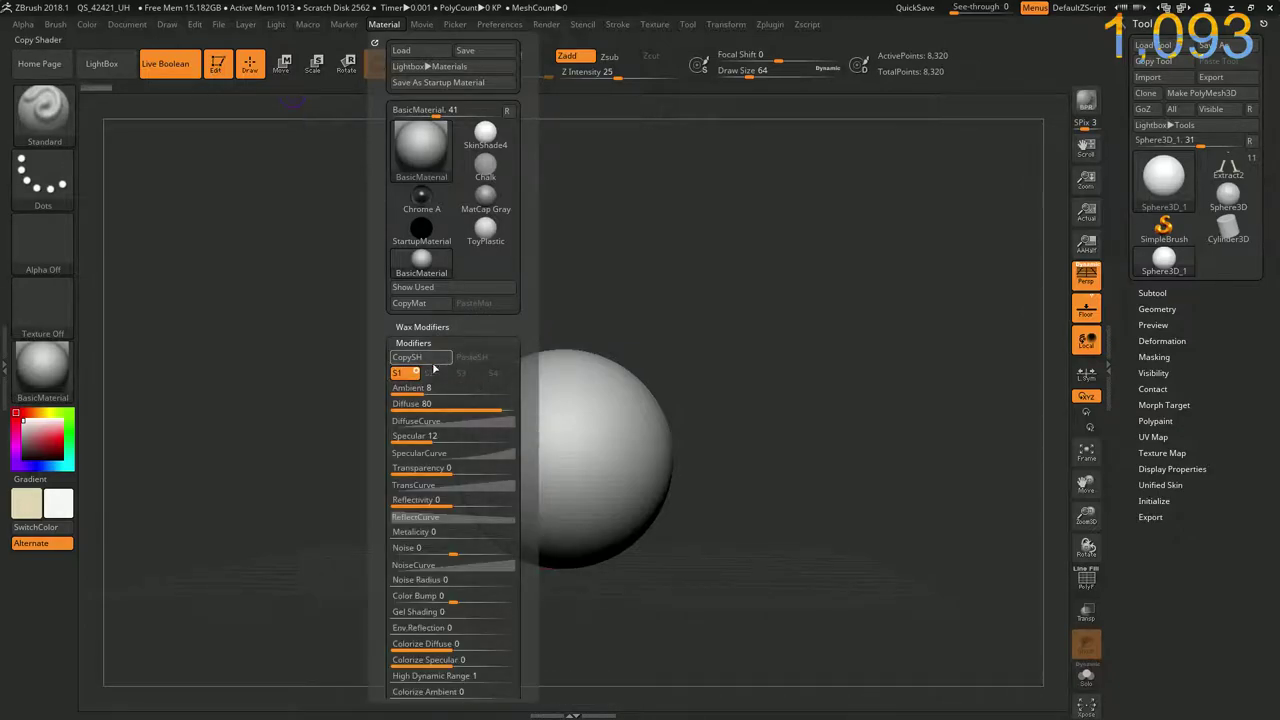
click(411, 421)
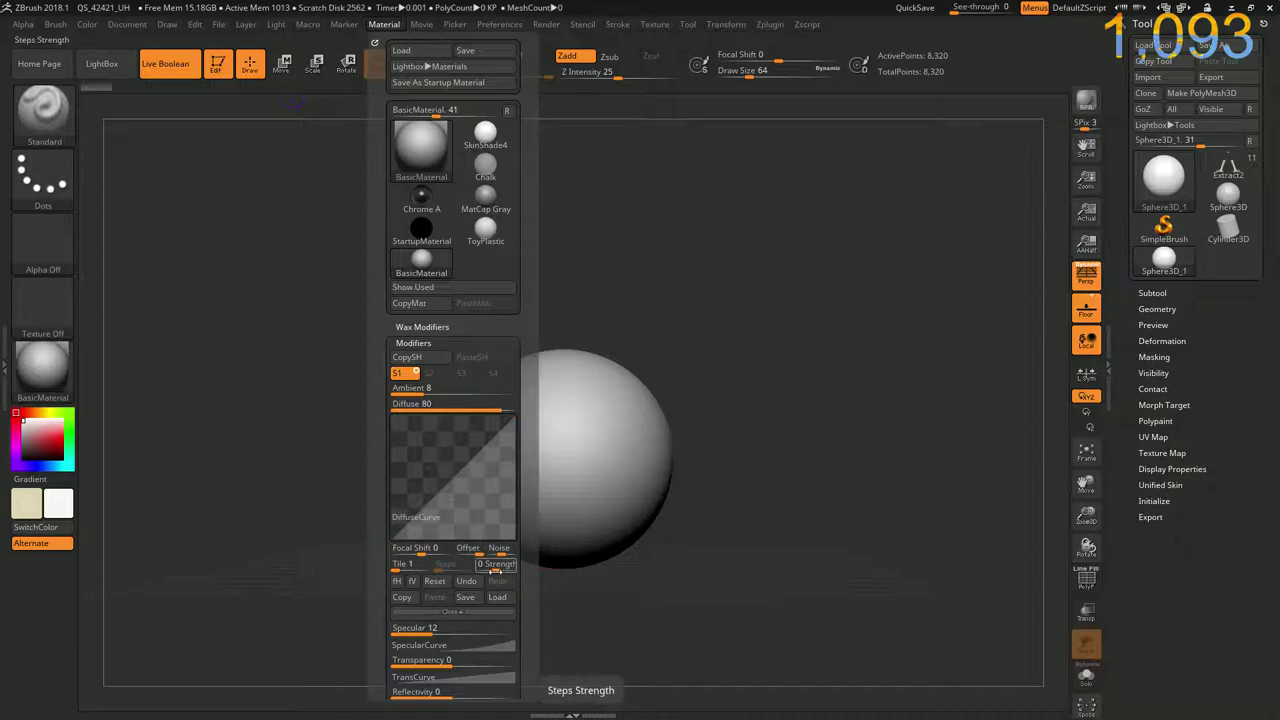
click(497, 565)
drag(497, 565, 449, 567)
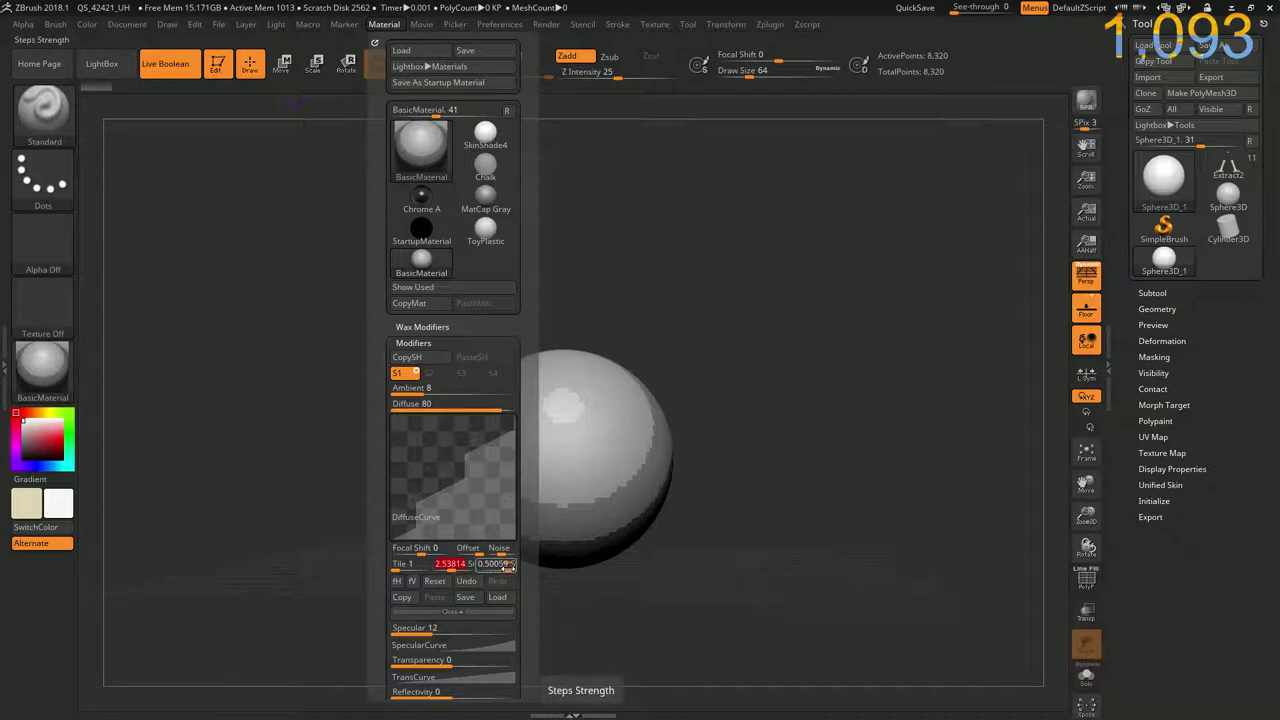
drag(503, 566, 510, 567)
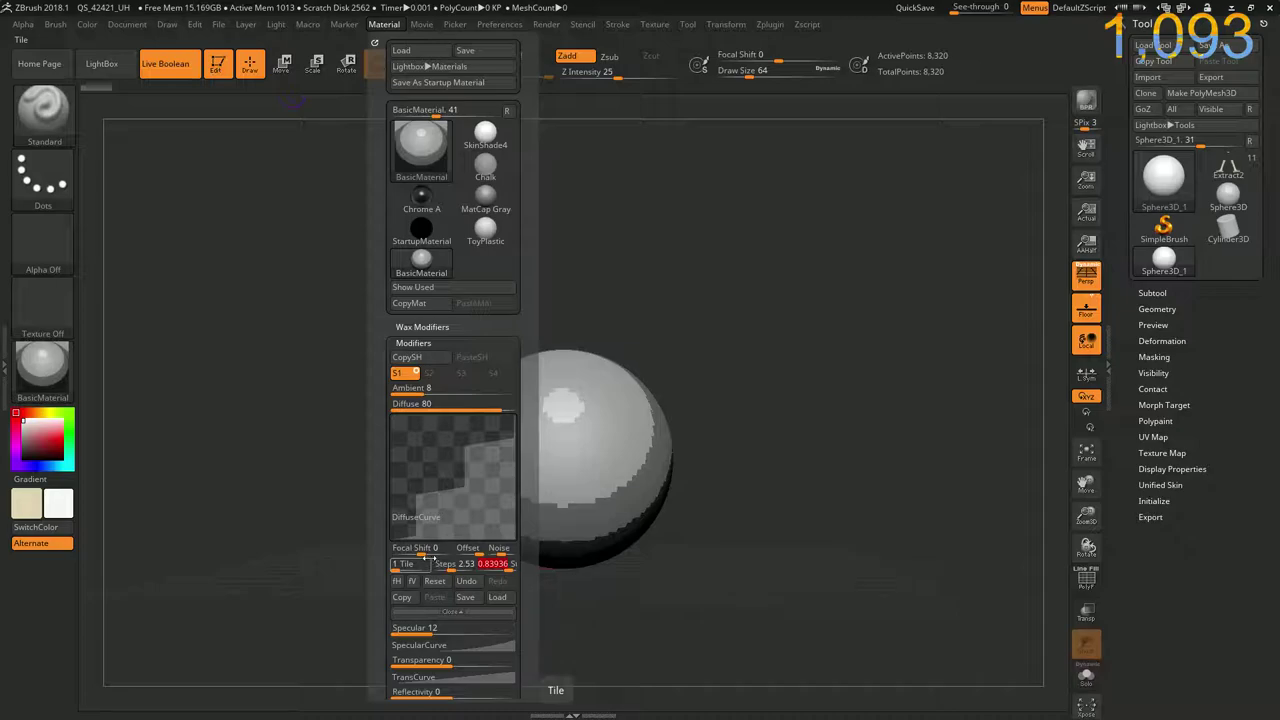
drag(421, 555, 433, 554)
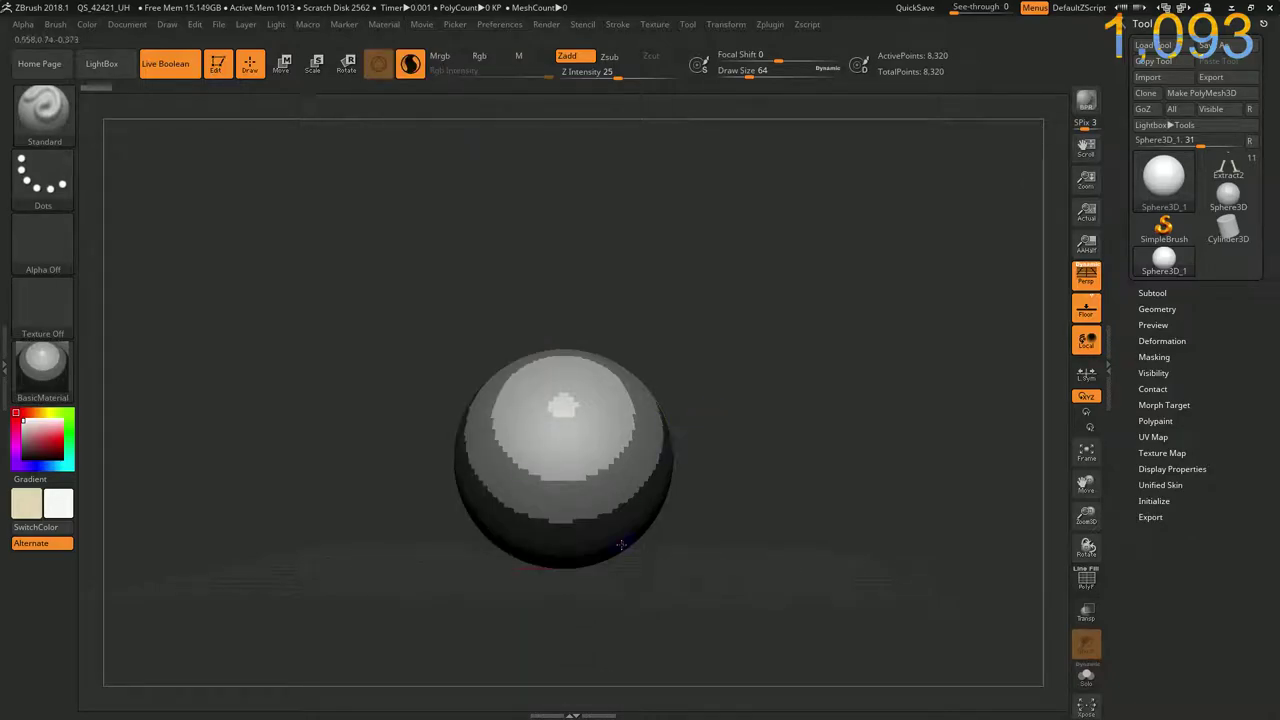
Zoom in on the sphere and tint it red, then orange
alt+drag(720, 360, 714, 457)
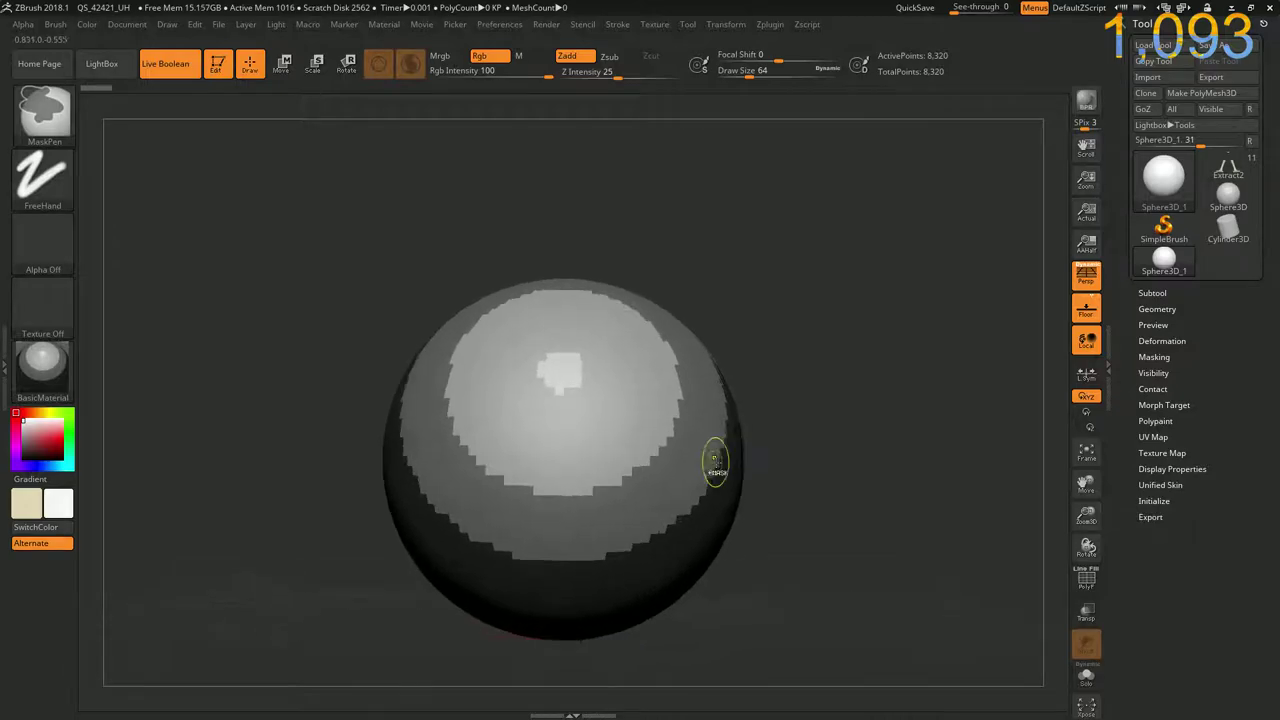
mouse_move(809, 329)
alt+mouse_down()
mouse_move(830, 400)
mouse_move(847, 365)
mouse_move(840, 335)
alt+mouse_up()
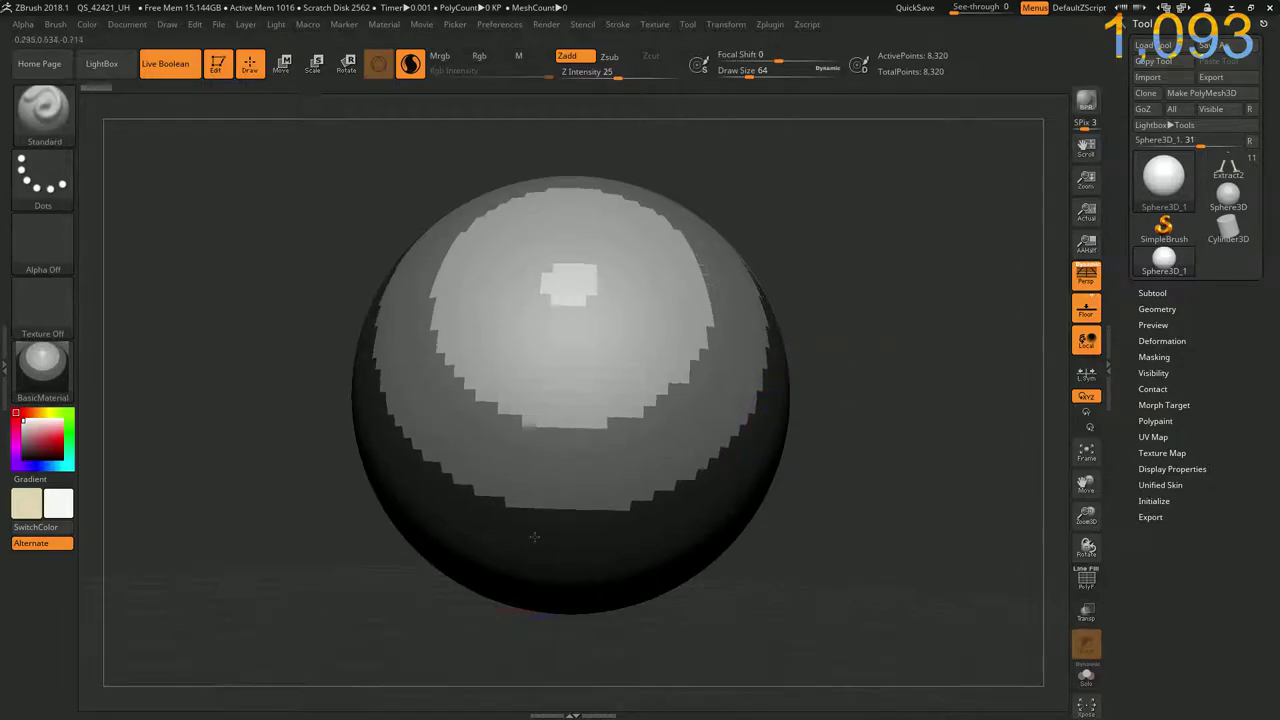
click(58, 441)
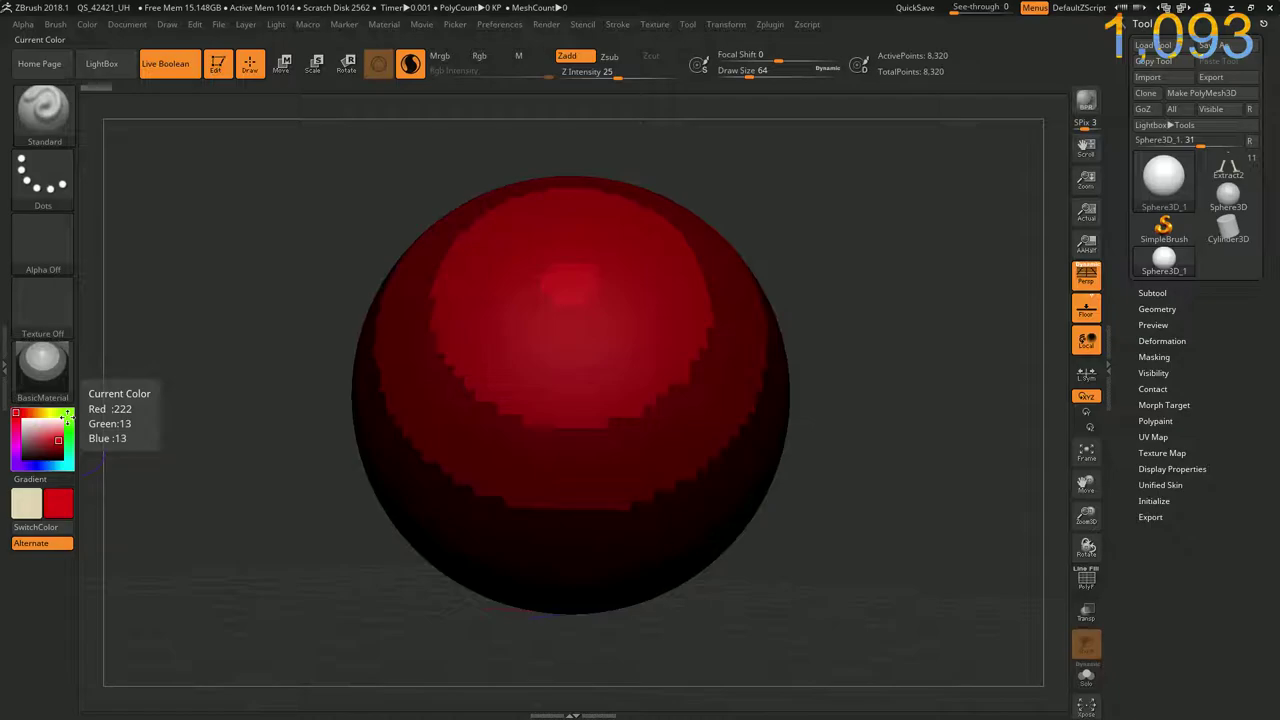
click(57, 413)
click(50, 413)
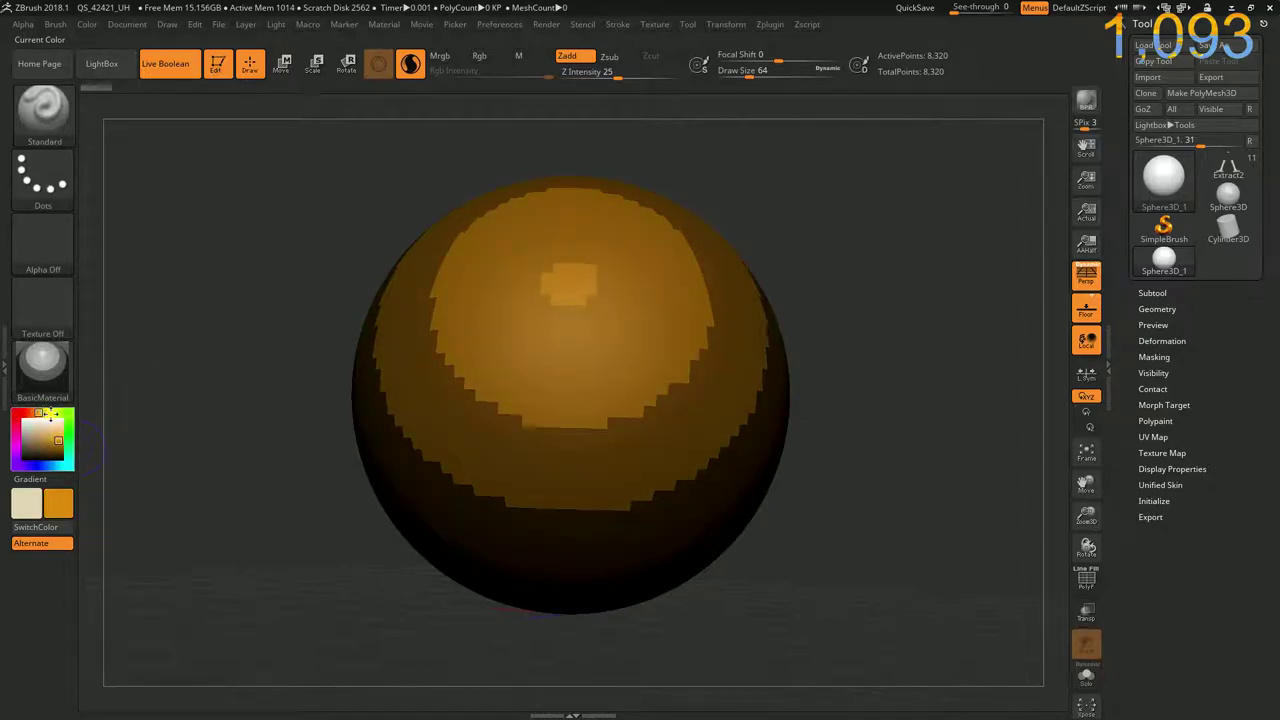
Tint the sphere blue, then return it to white (255, 255, 255)
drag(22, 447, 40, 467)
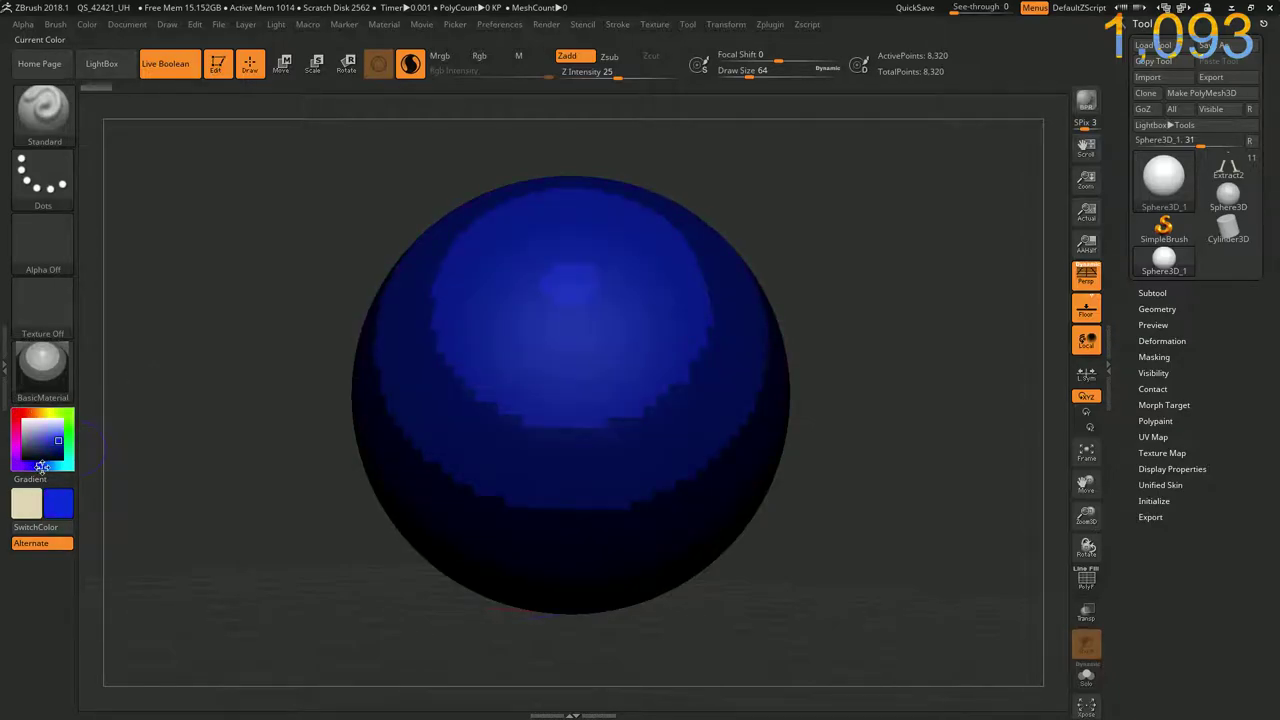
click(47, 466)
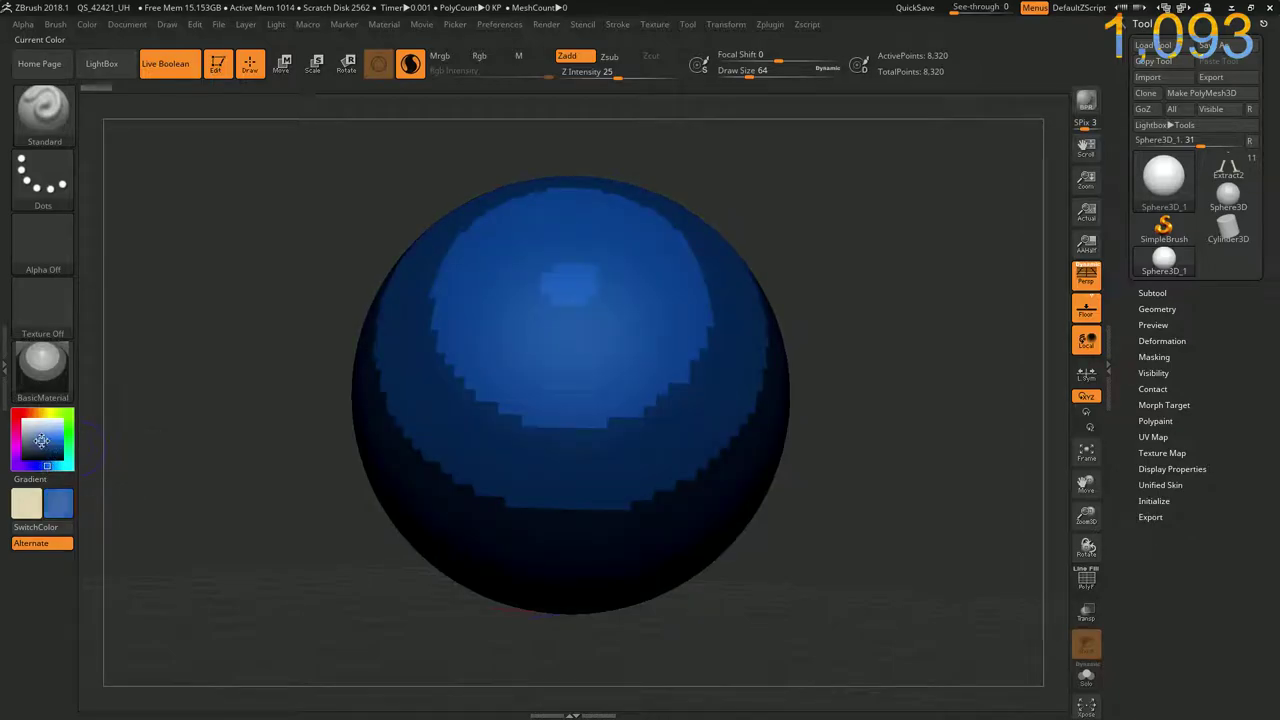
click(21, 417)
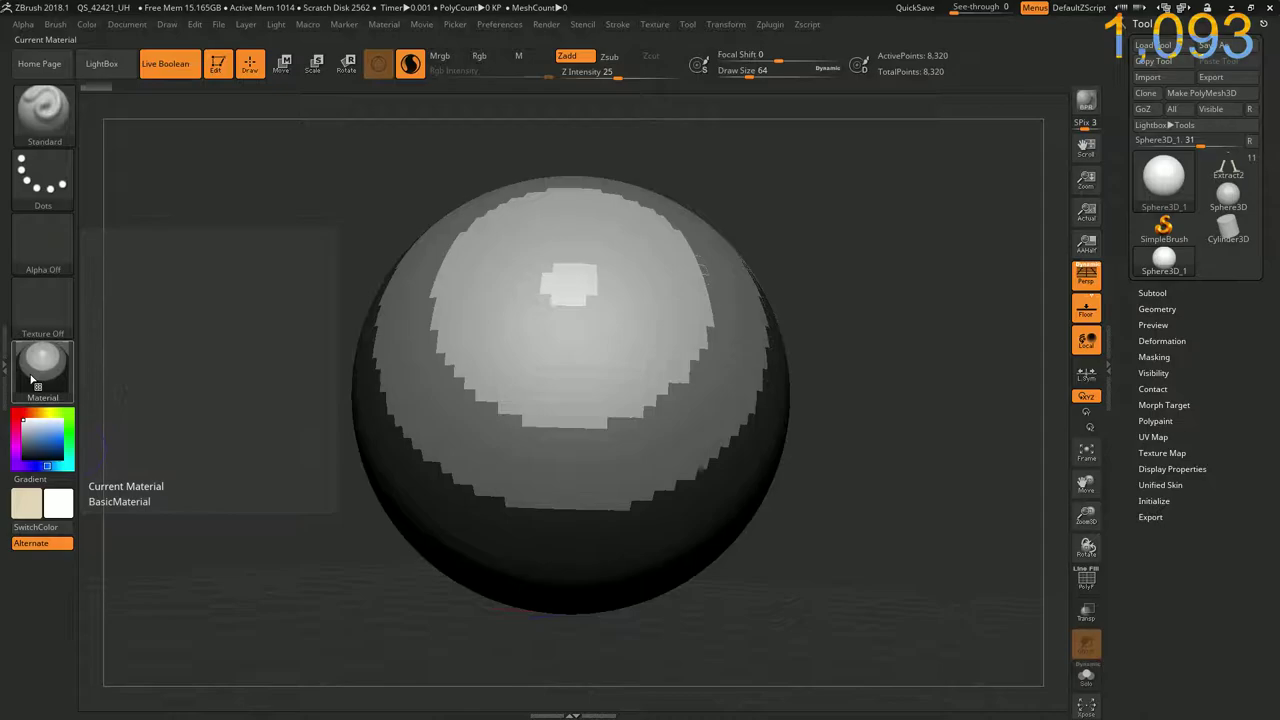
click(35, 383)
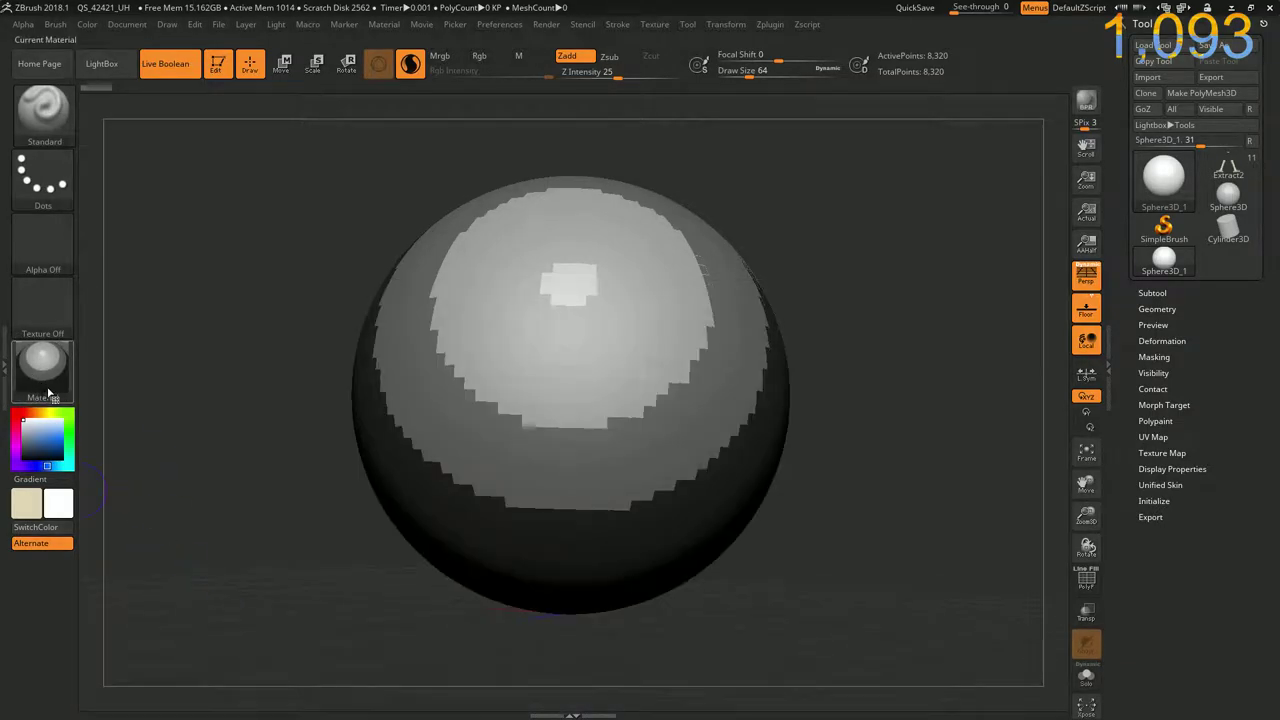
click(40, 378)
click(60, 400)
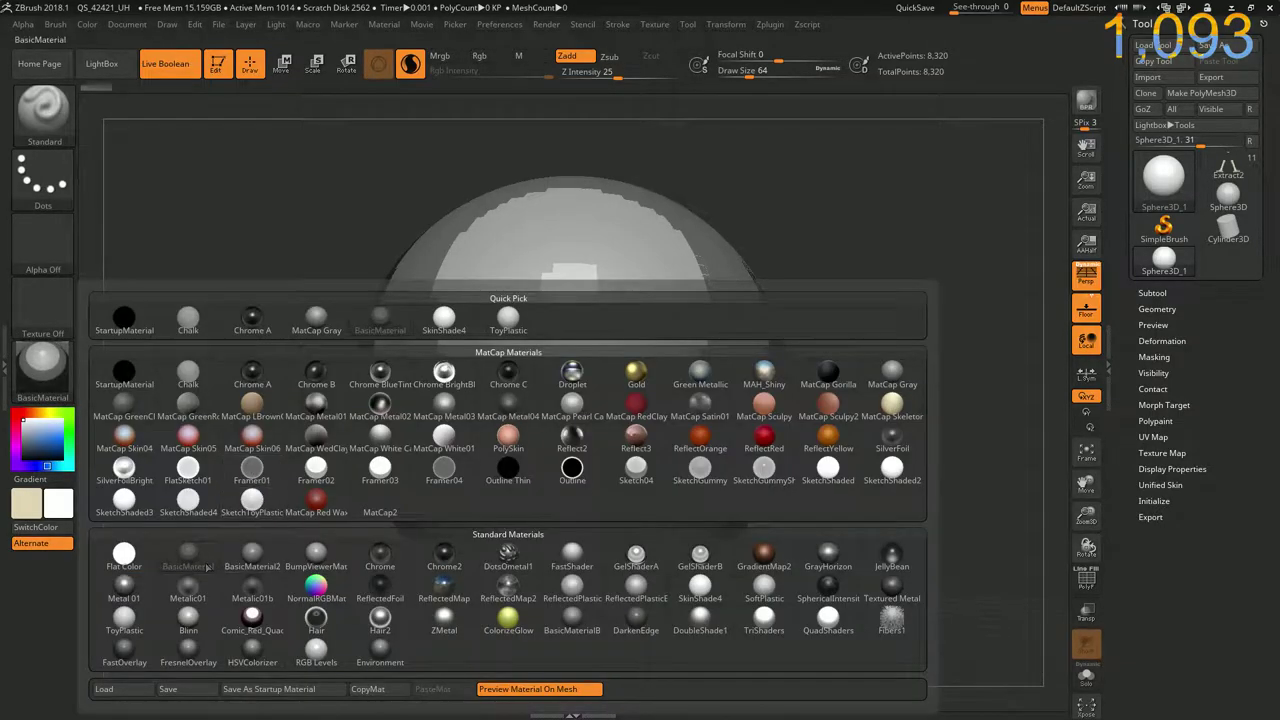
click(252, 556)
click(42, 365)
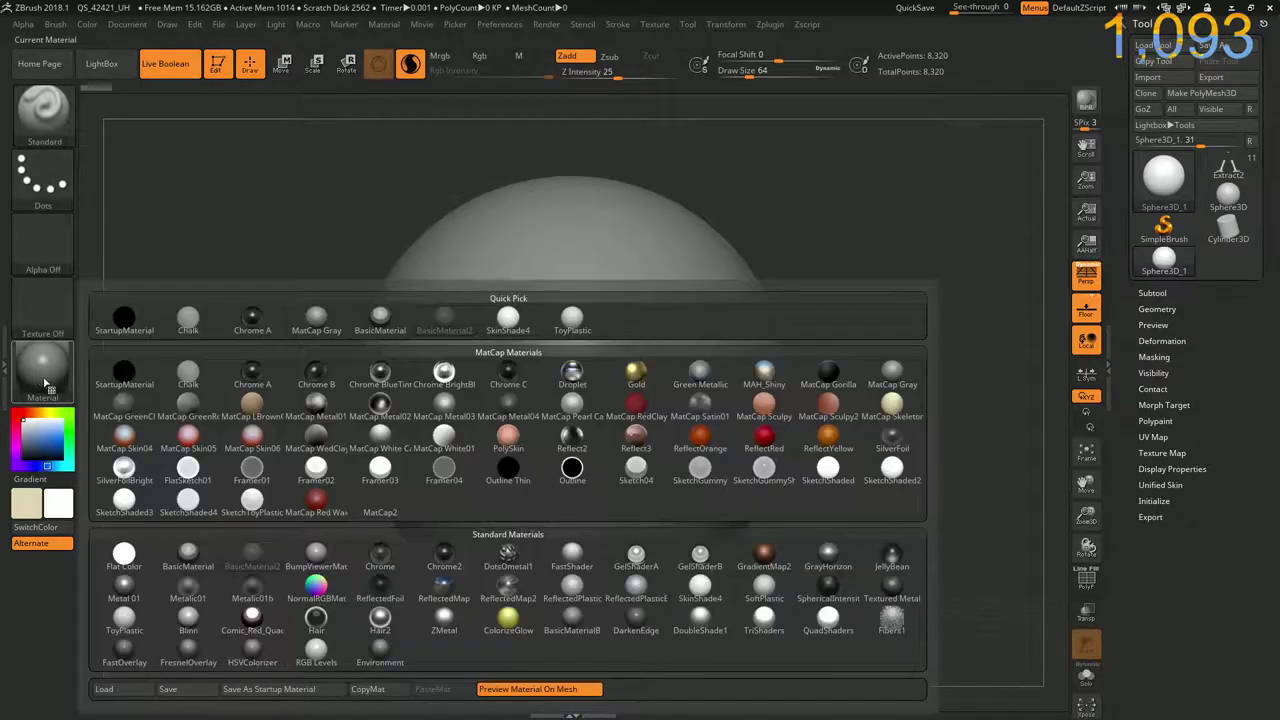
click(188, 556)
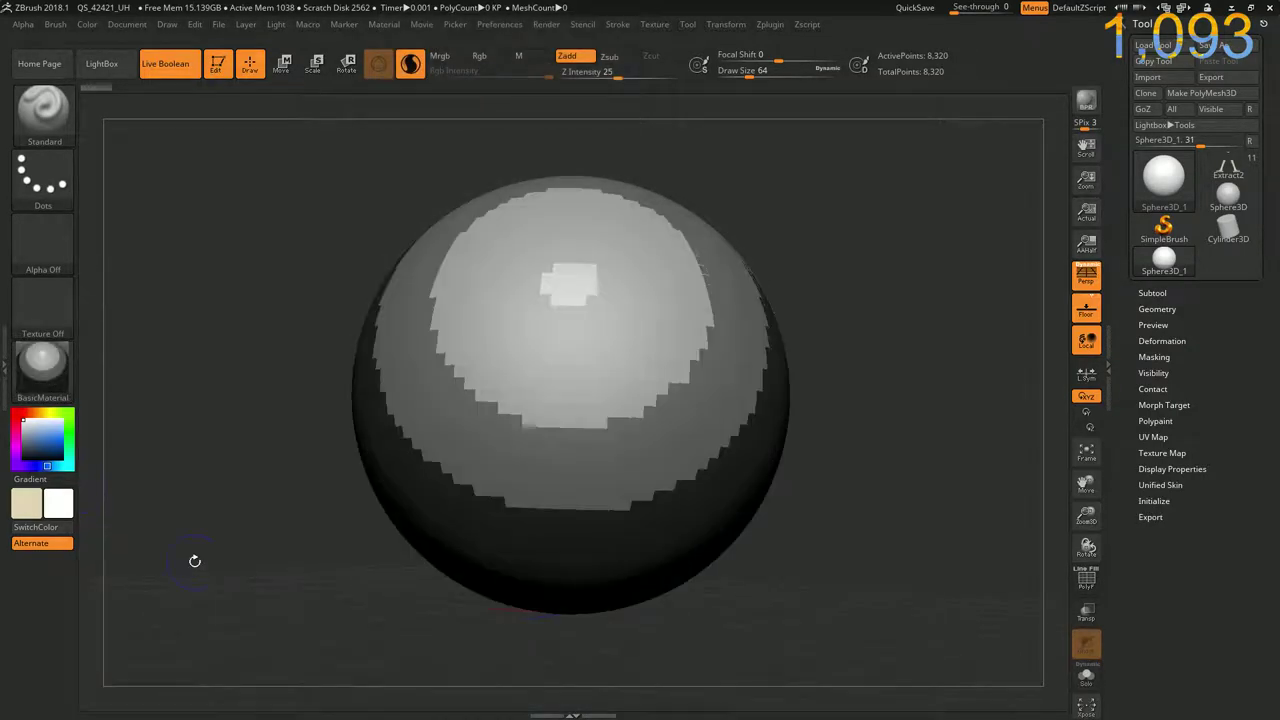
click(59, 441)
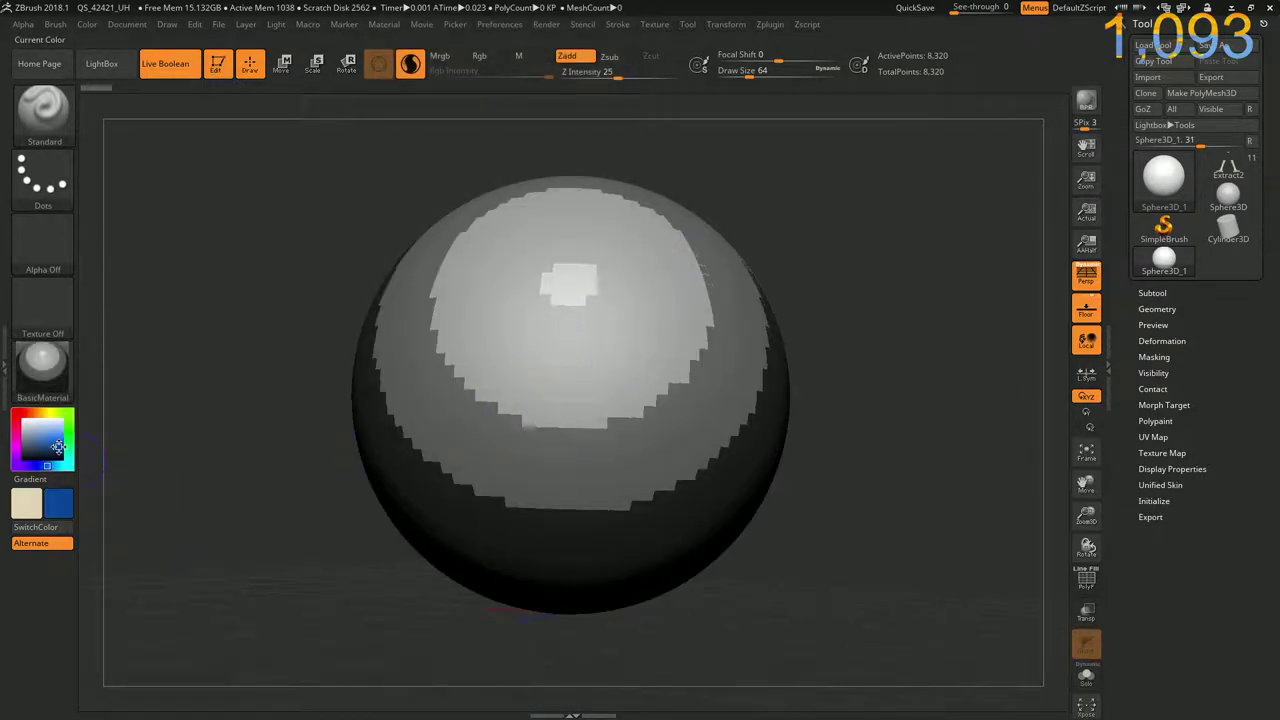
click(62, 437)
click(64, 431)
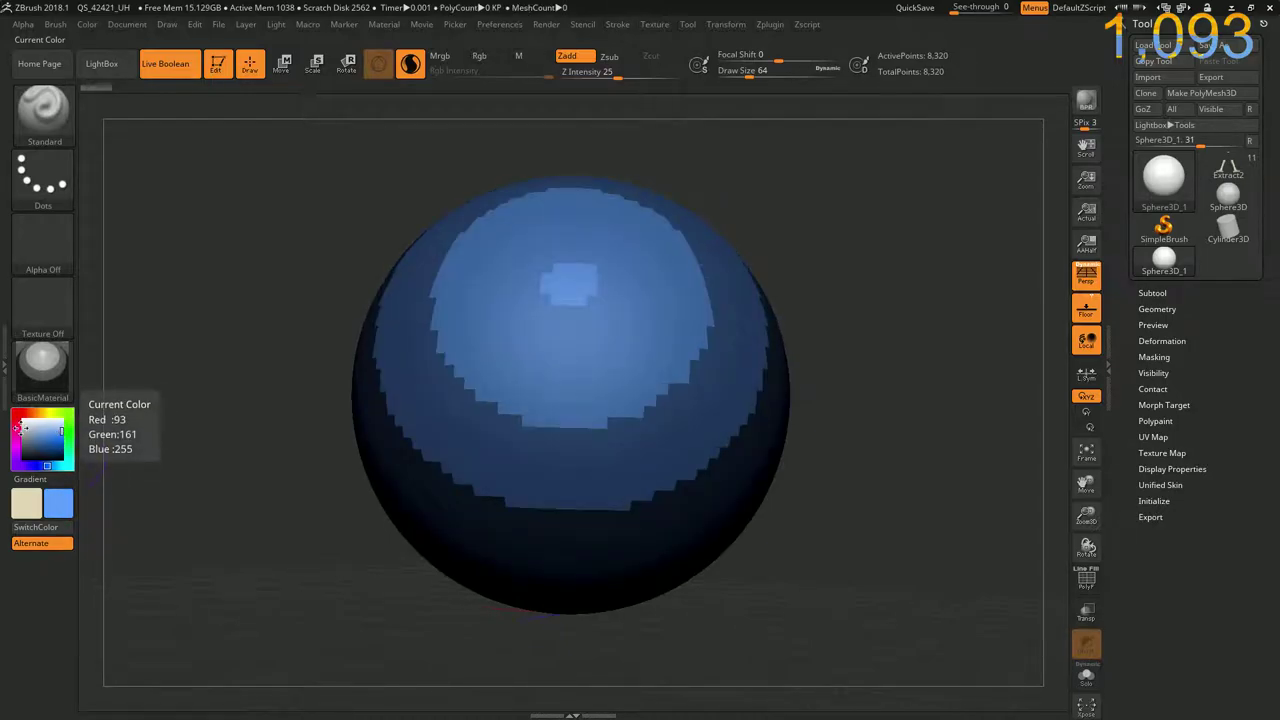
click(20, 414)
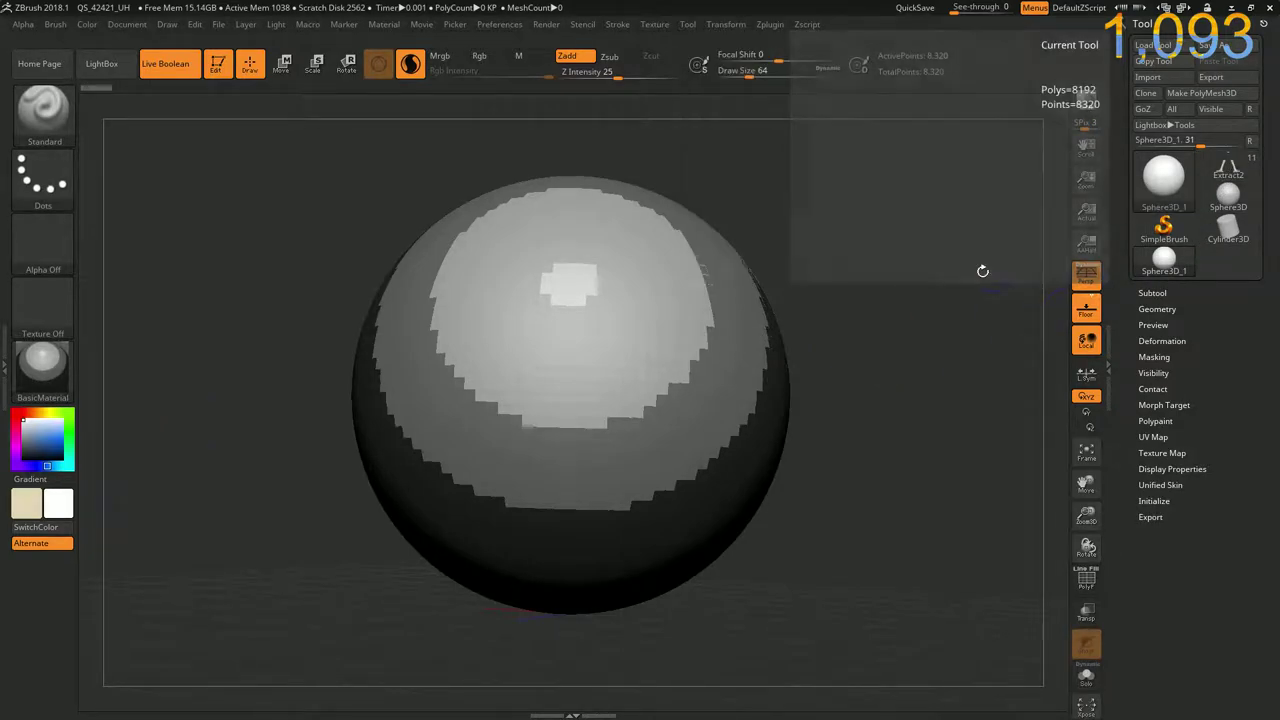
mouse_move(884, 361)
ctrl+right_down()
mouse_move(850, 380)
mouse_move(717, 331)
mouse_move(676, 420)
ctrl+right_up()
click(1228, 172)
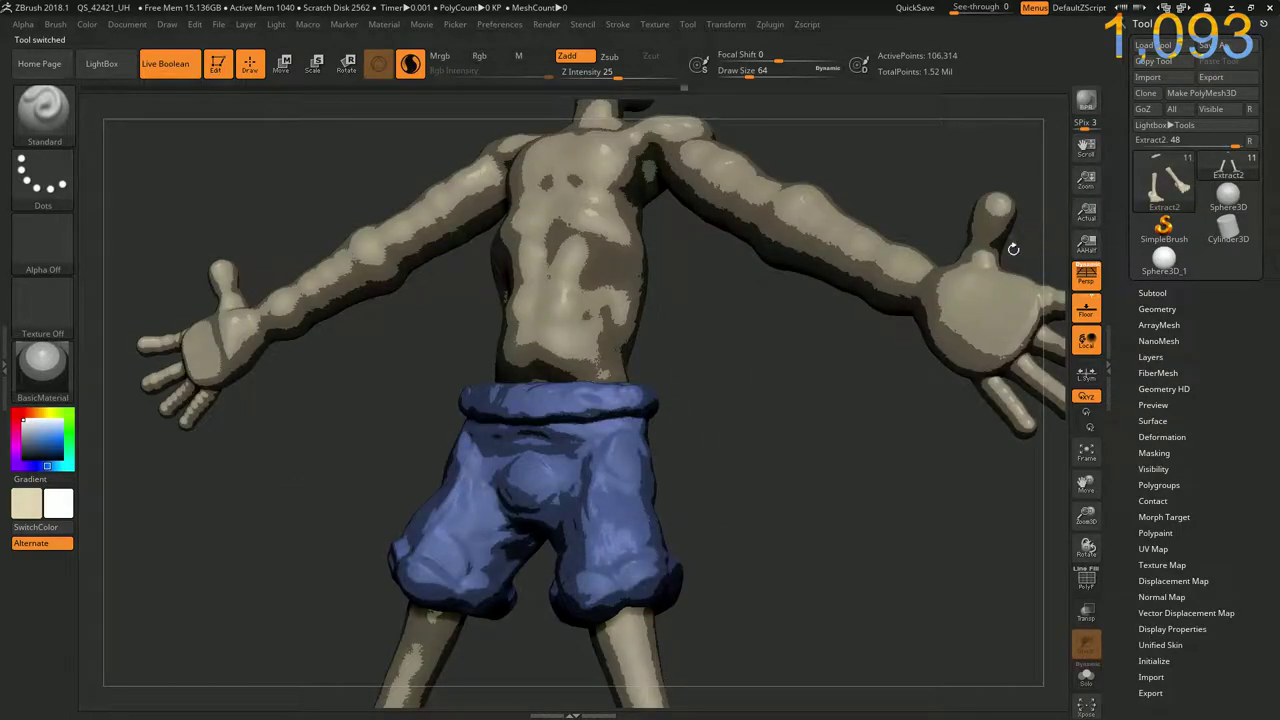
mouse_move(794, 421)
ctrl+right_down()
mouse_move(651, 451)
mouse_move(683, 497)
mouse_move(734, 517)
mouse_move(622, 464)
mouse_move(602, 476)
mouse_move(646, 474)
mouse_move(651, 455)
mouse_move(620, 430)
ctrl+right_up()
click(42, 362)
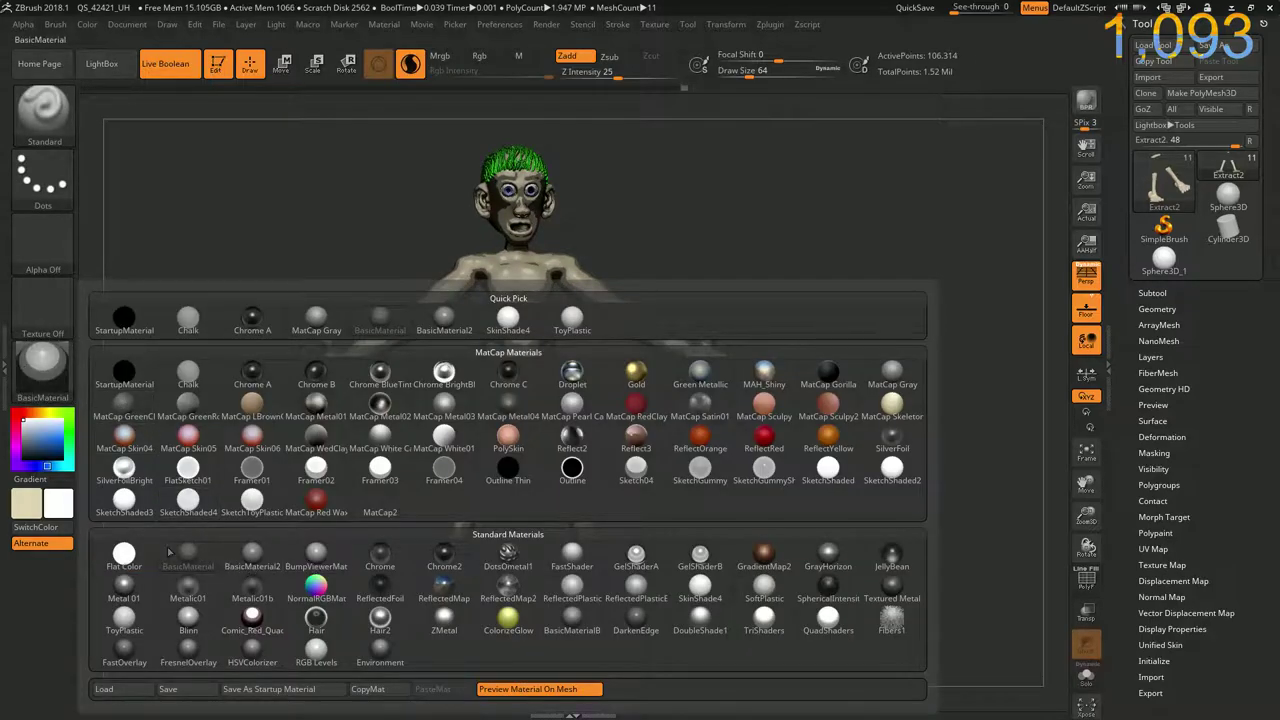
click(250, 560)
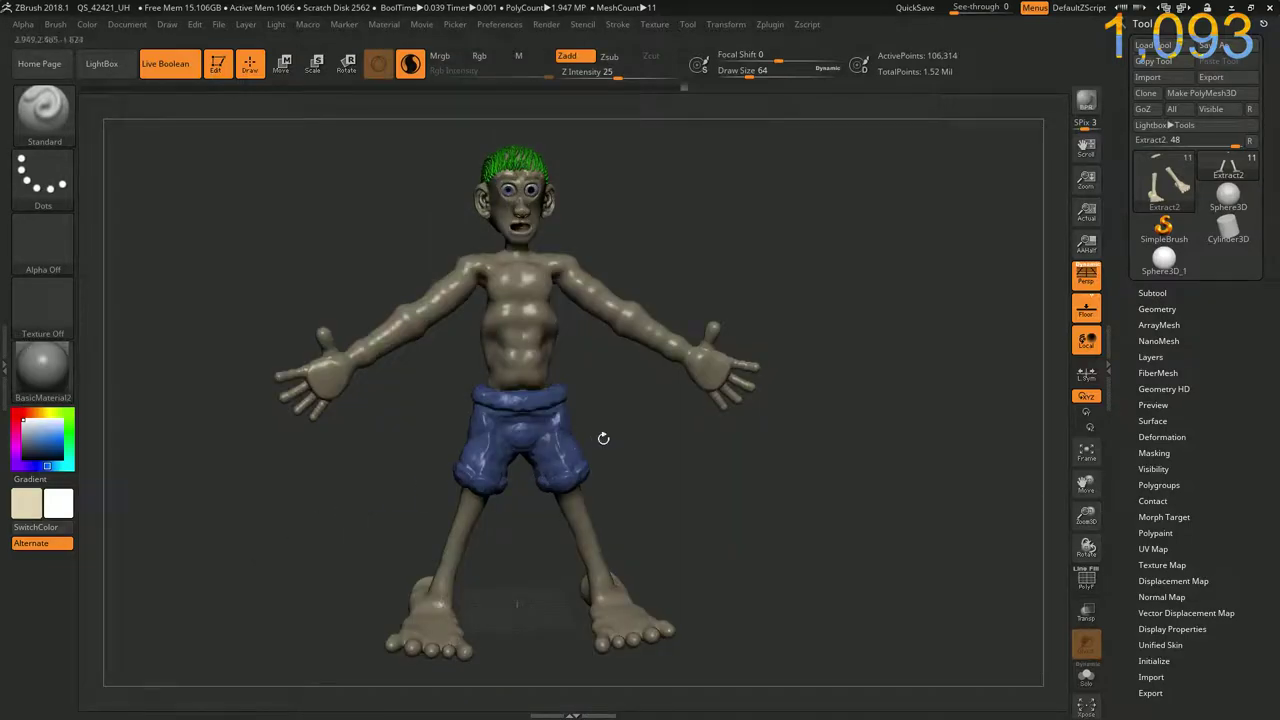
mouse_move(655, 469)
mouse_down()
mouse_move(570, 466)
mouse_move(665, 452)
mouse_up()
click(43, 368)
click(188, 553)
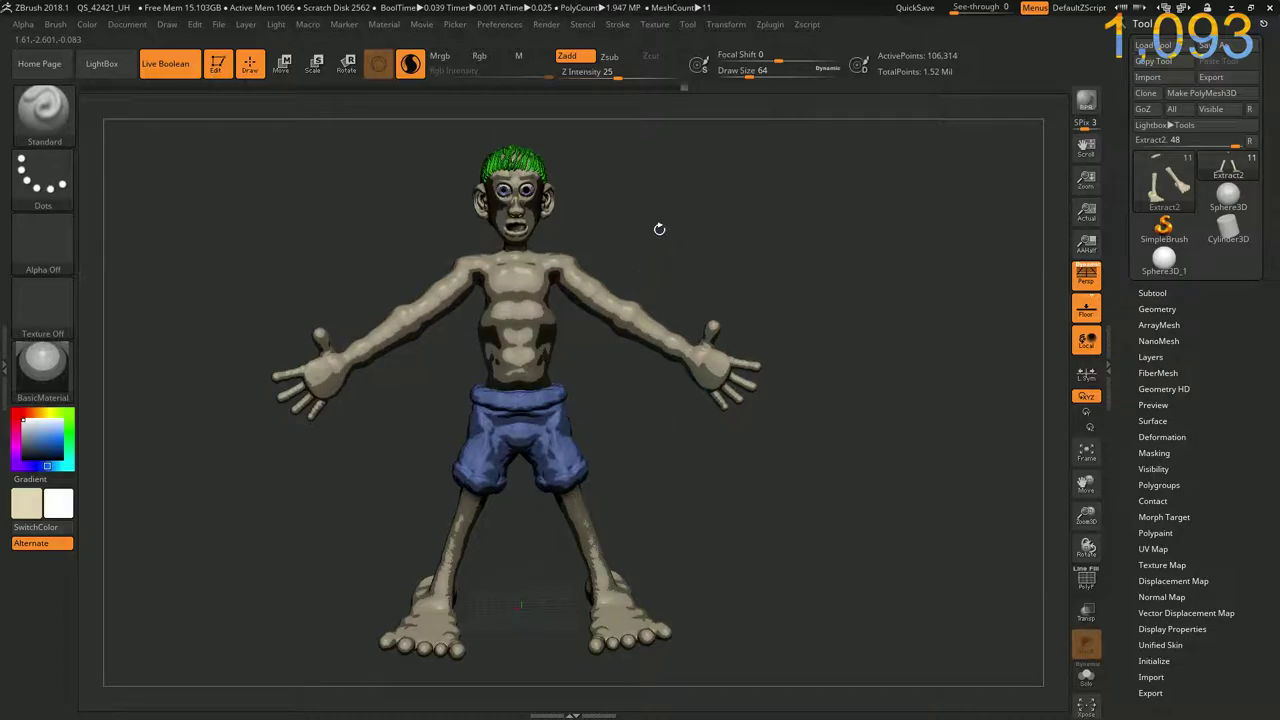
alt+drag(663, 236, 608, 174)
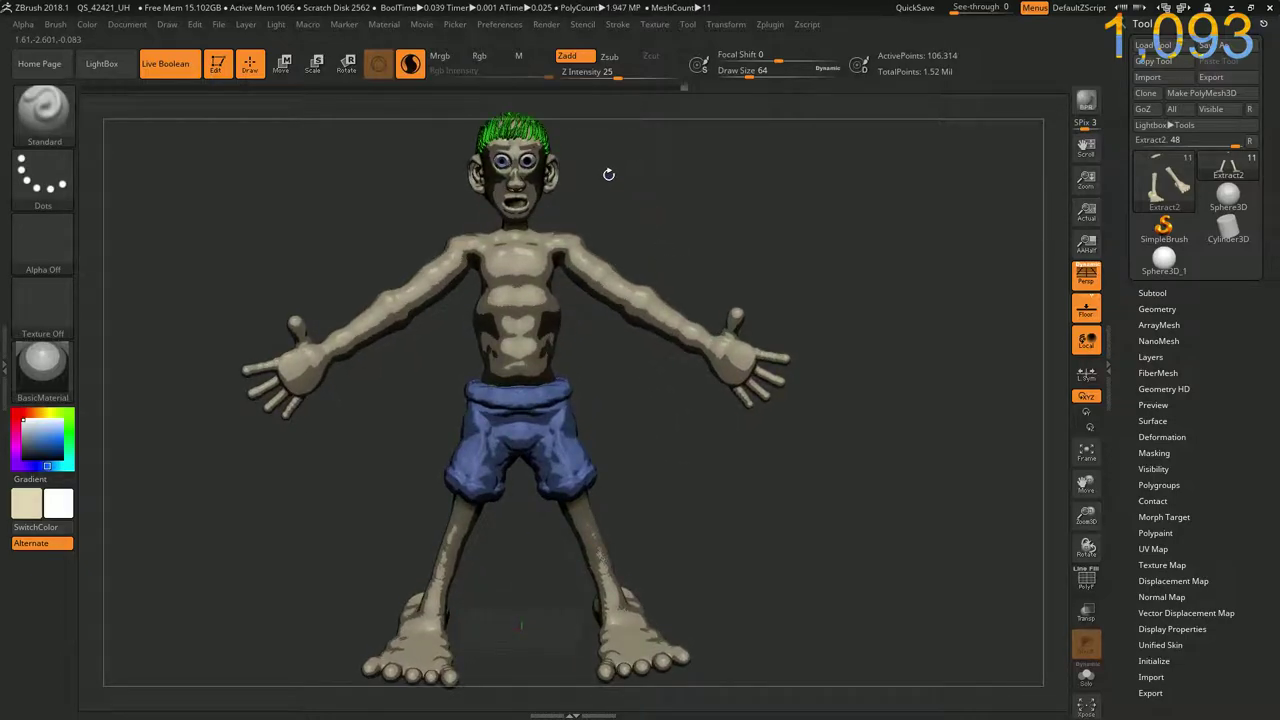
click(385, 25)
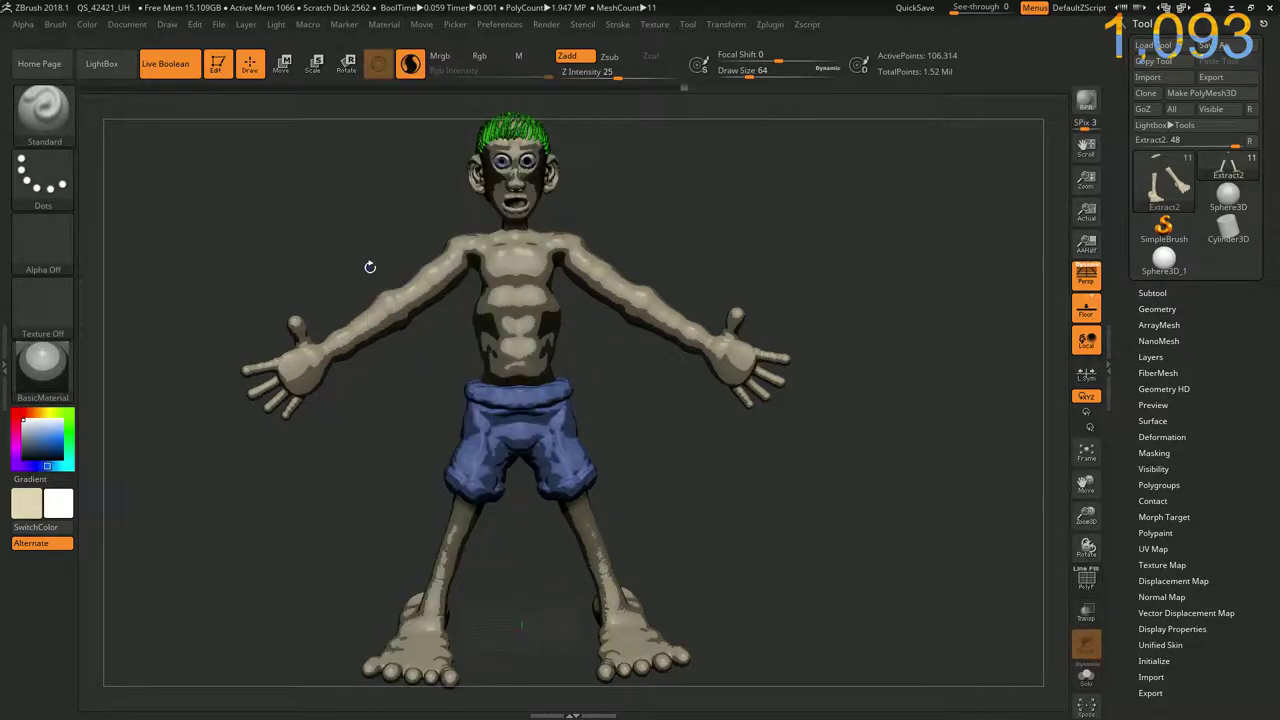
Raise the Mixer's Outline slider from 0 to 1, orbiting to inspect the black contours
click(386, 25)
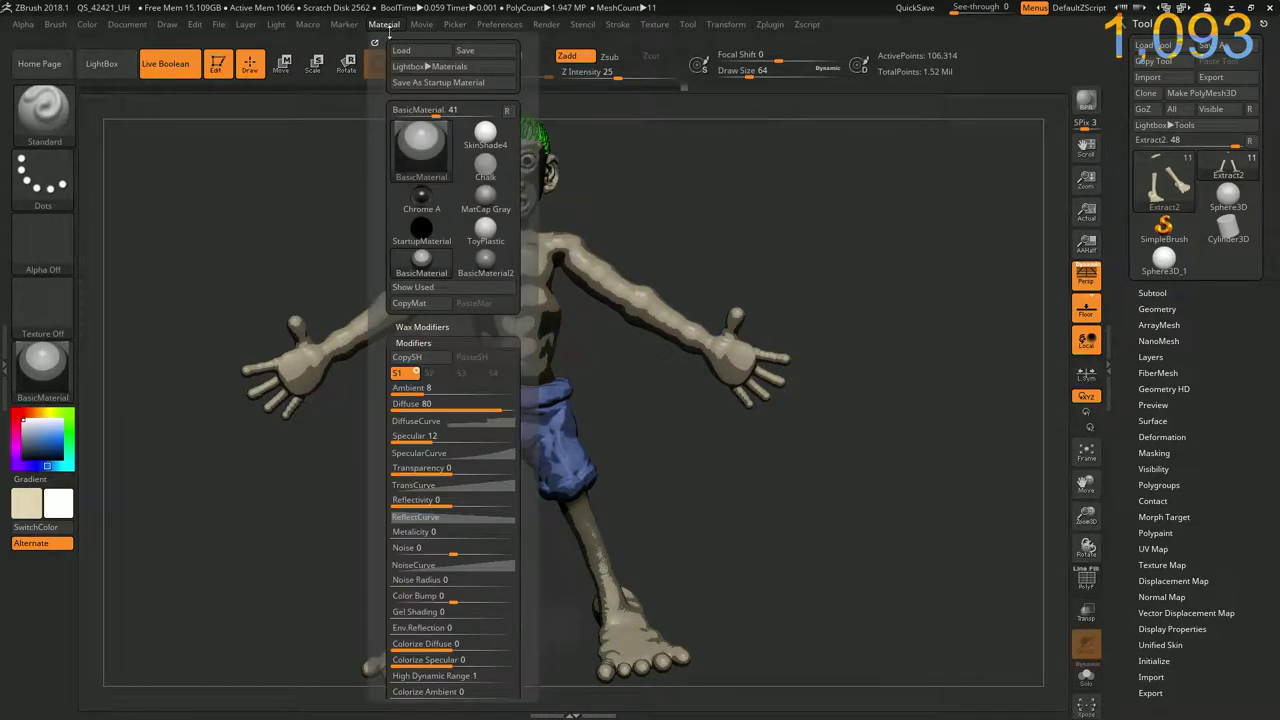
click(408, 343)
click(406, 358)
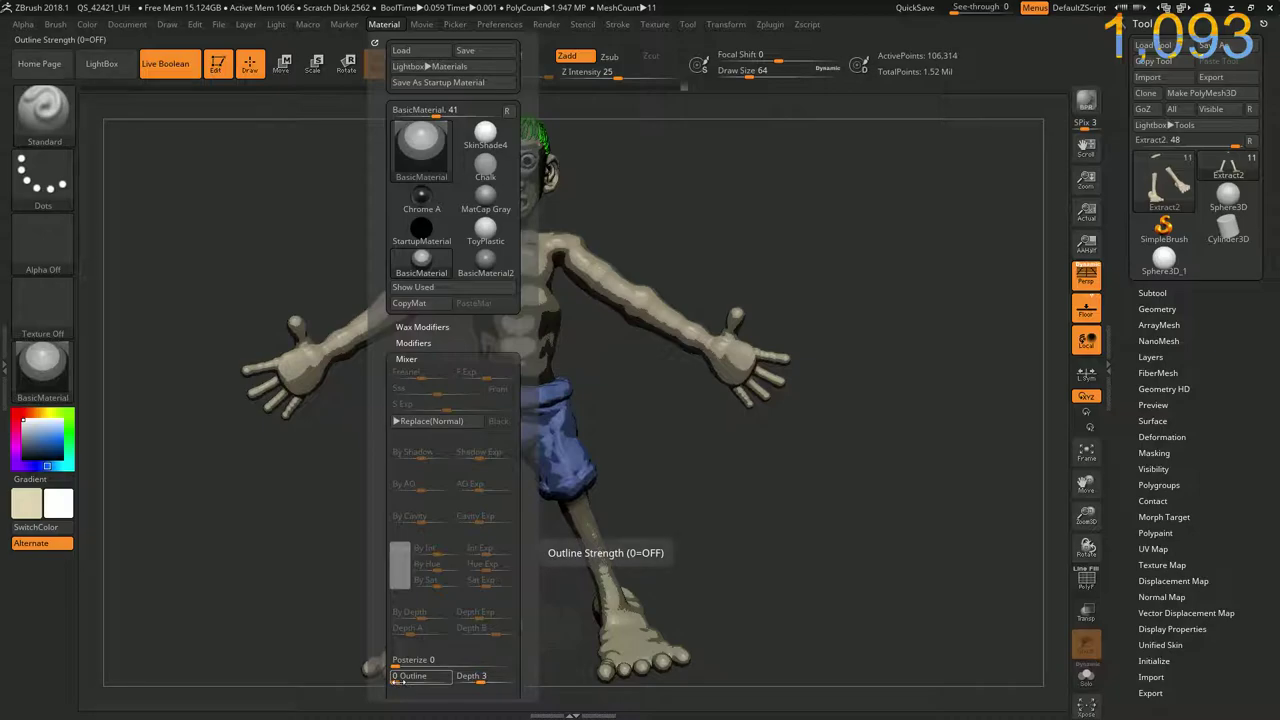
drag(396, 676, 431, 681)
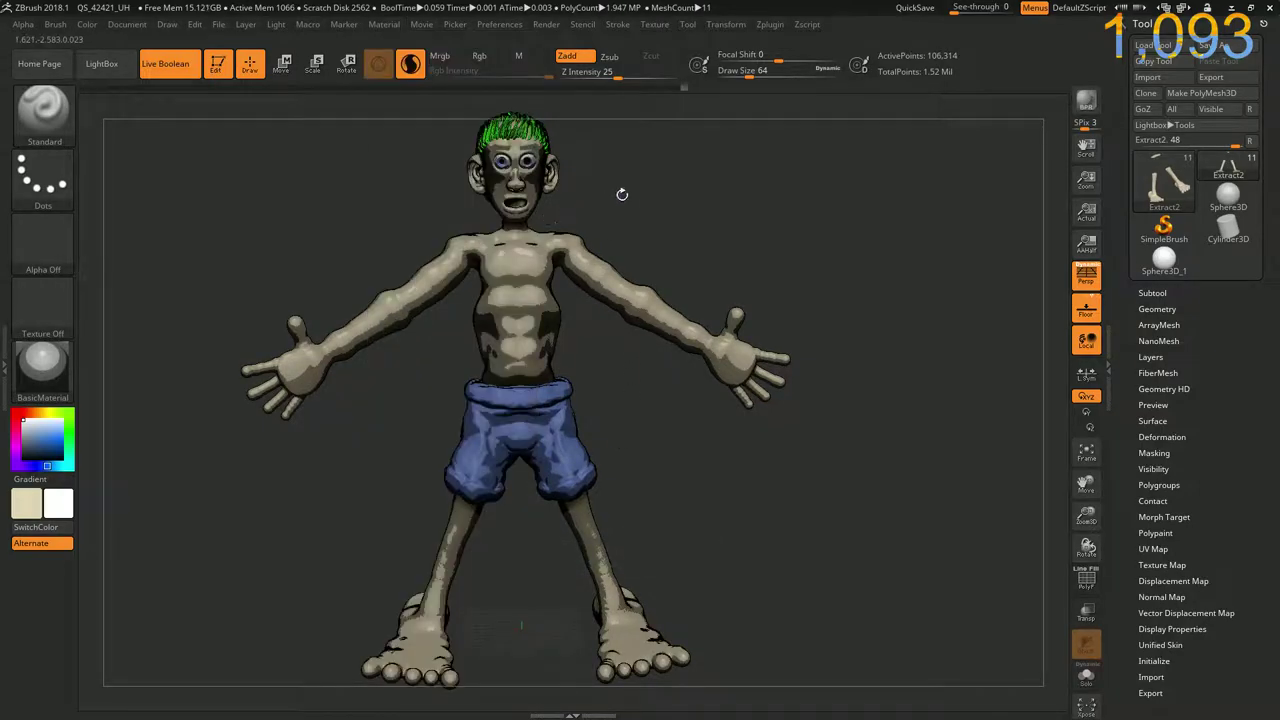
mouse_move(621, 194)
right_down()
mouse_move(596, 202)
mouse_move(608, 276)
mouse_move(632, 245)
mouse_move(523, 85)
right_up()
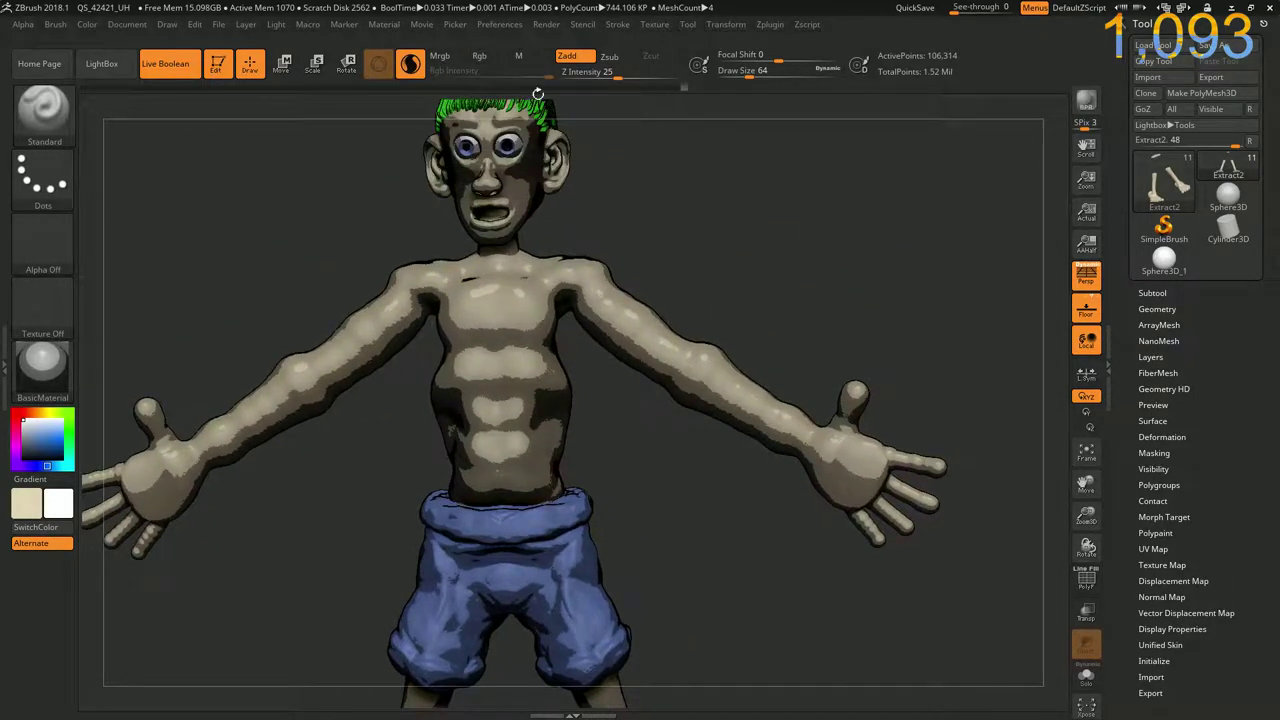
mouse_move(596, 413)
right_down()
mouse_move(565, 418)
mouse_move(600, 419)
mouse_move(630, 400)
mouse_move(600, 400)
right_up()
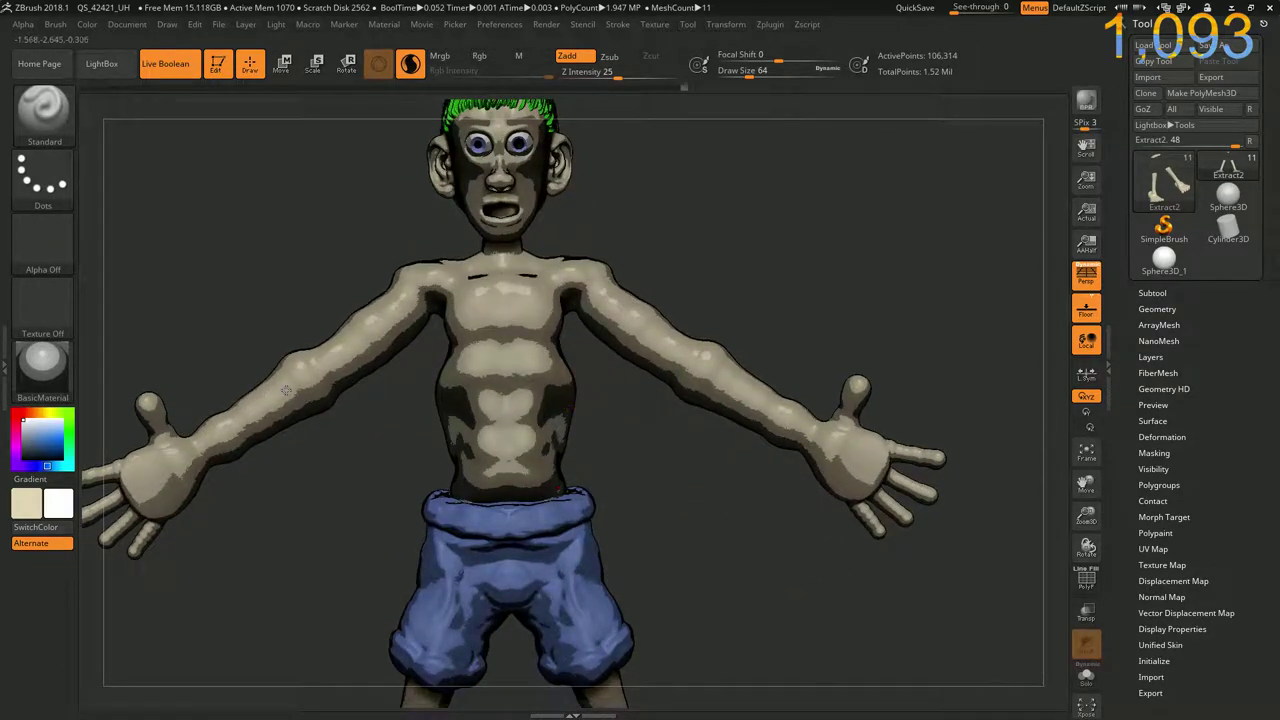
Reopen Modifiers > DiffuseCurve and drag Focal Shift to -45, keeping Tile 1
click(378, 25)
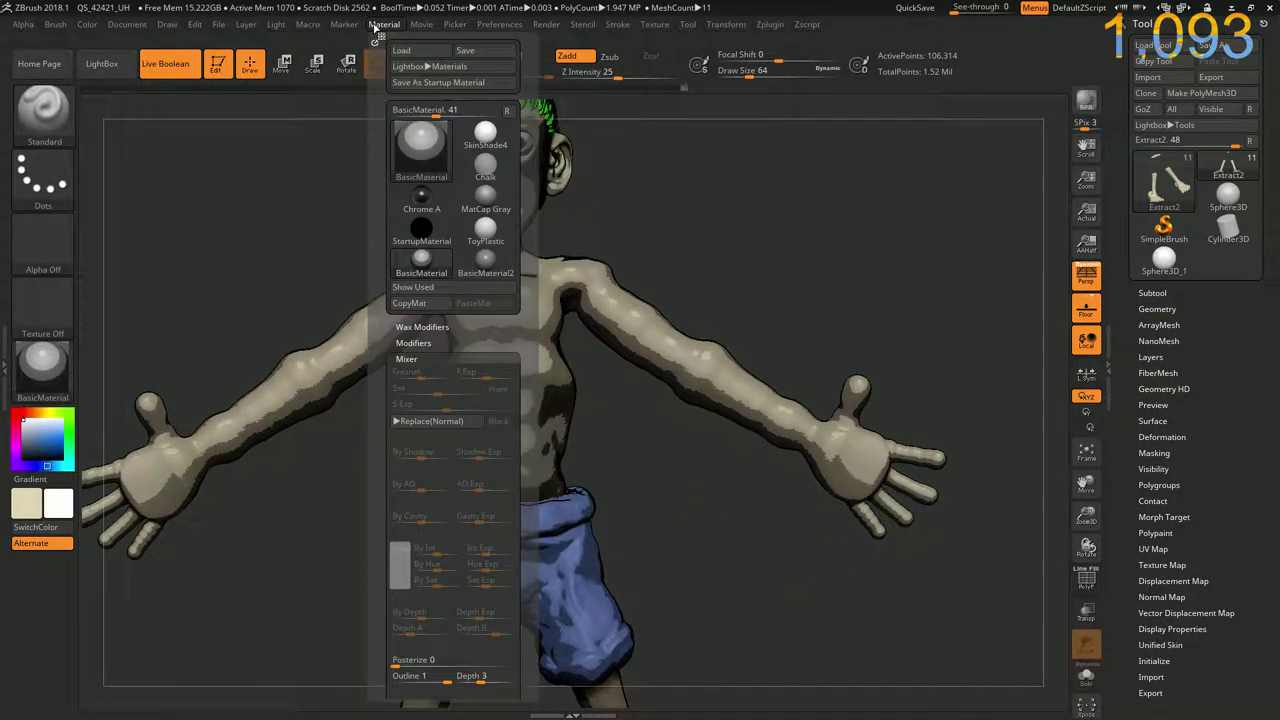
click(407, 359)
click(415, 344)
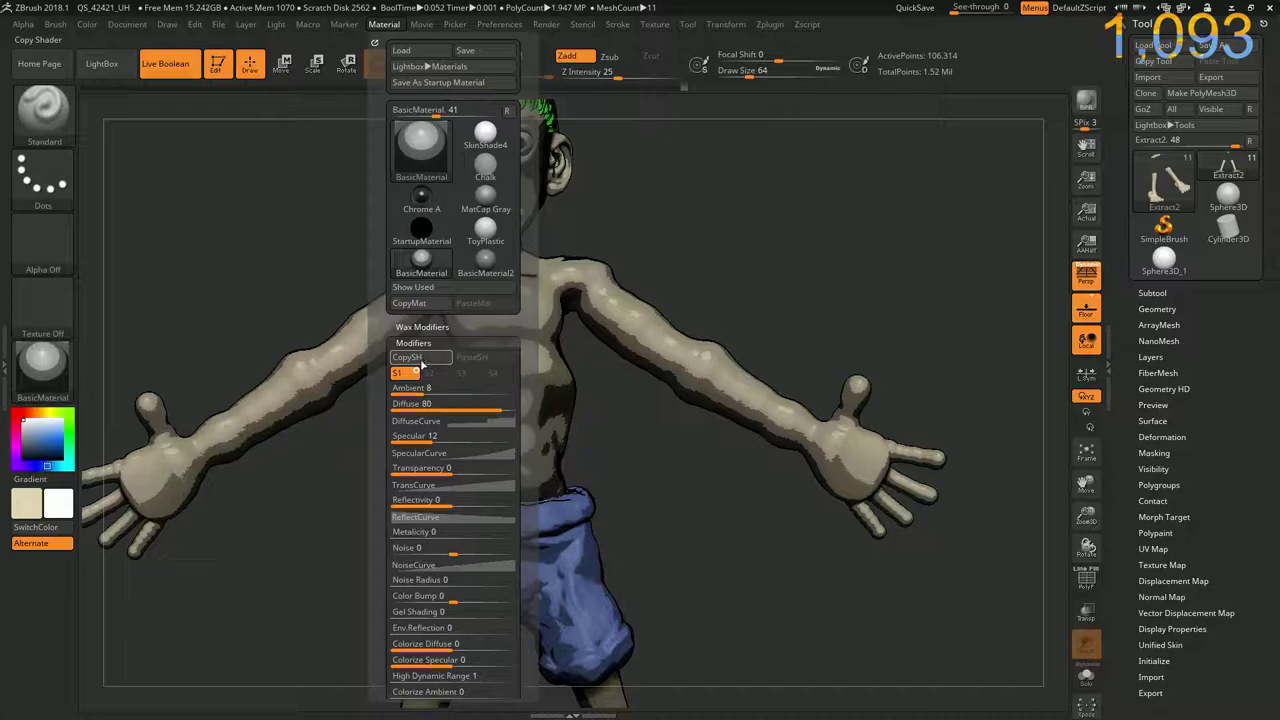
click(421, 421)
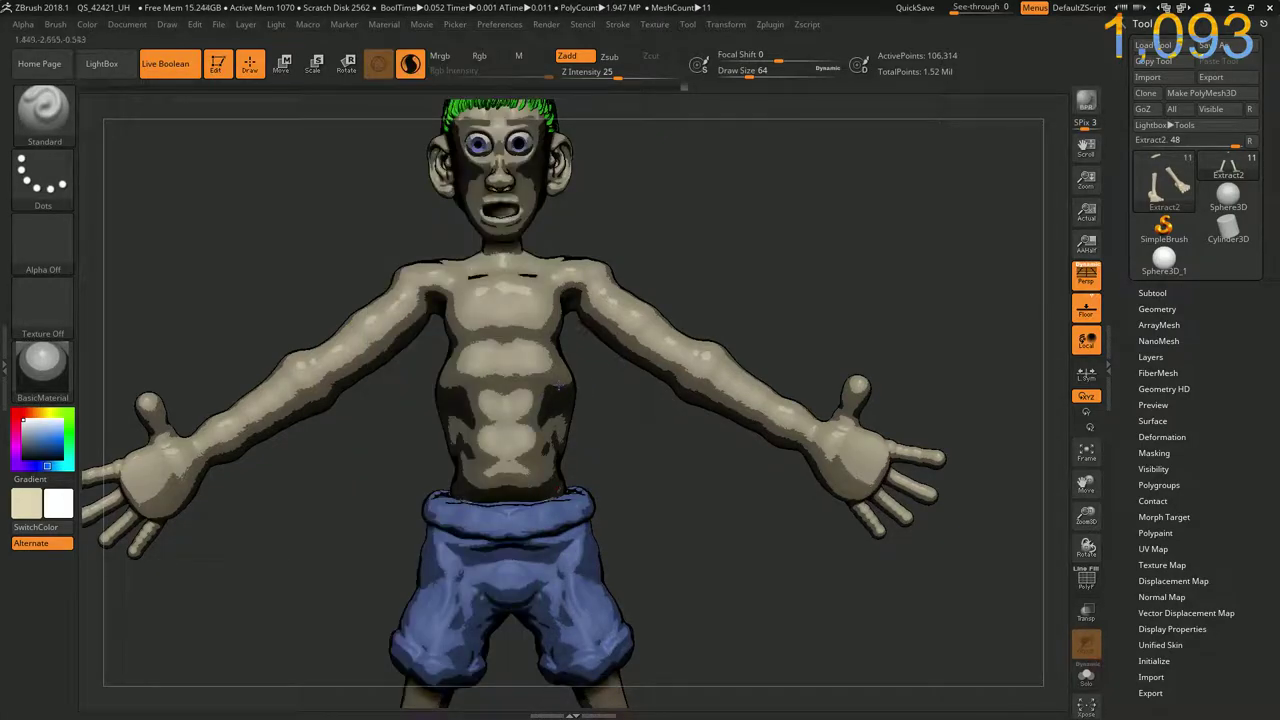
drag(604, 434, 470, 420)
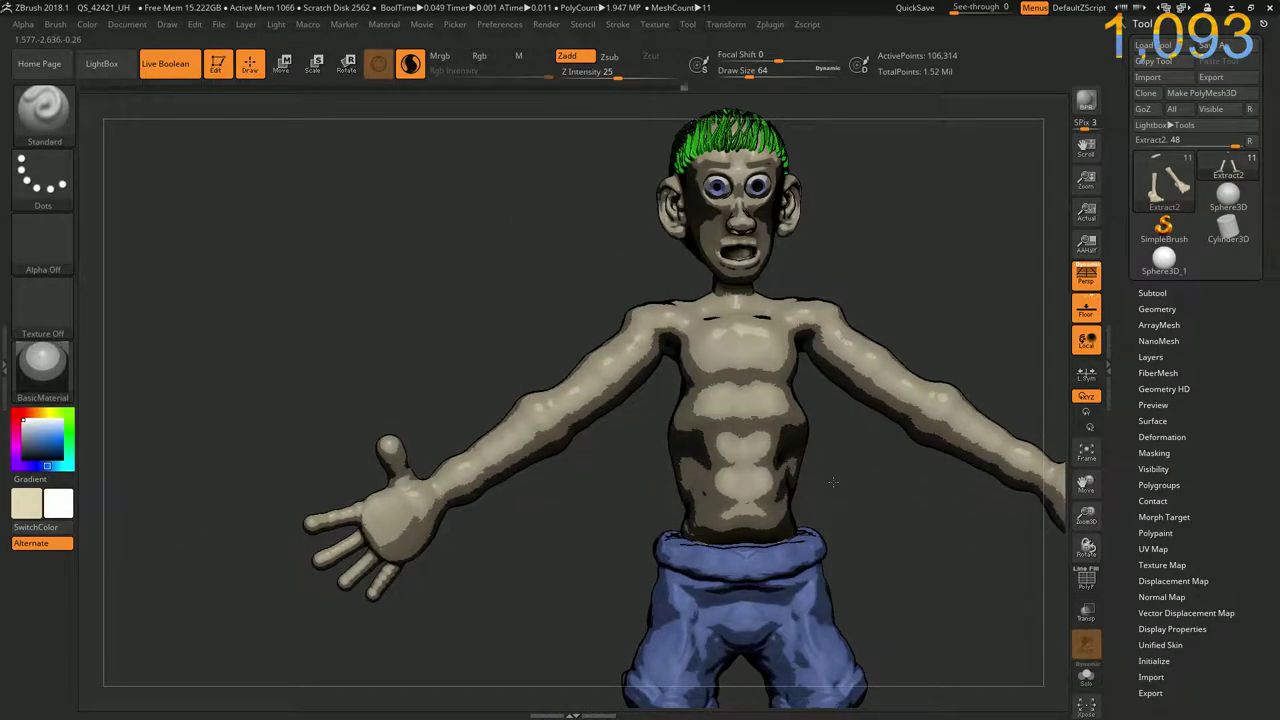
click(383, 24)
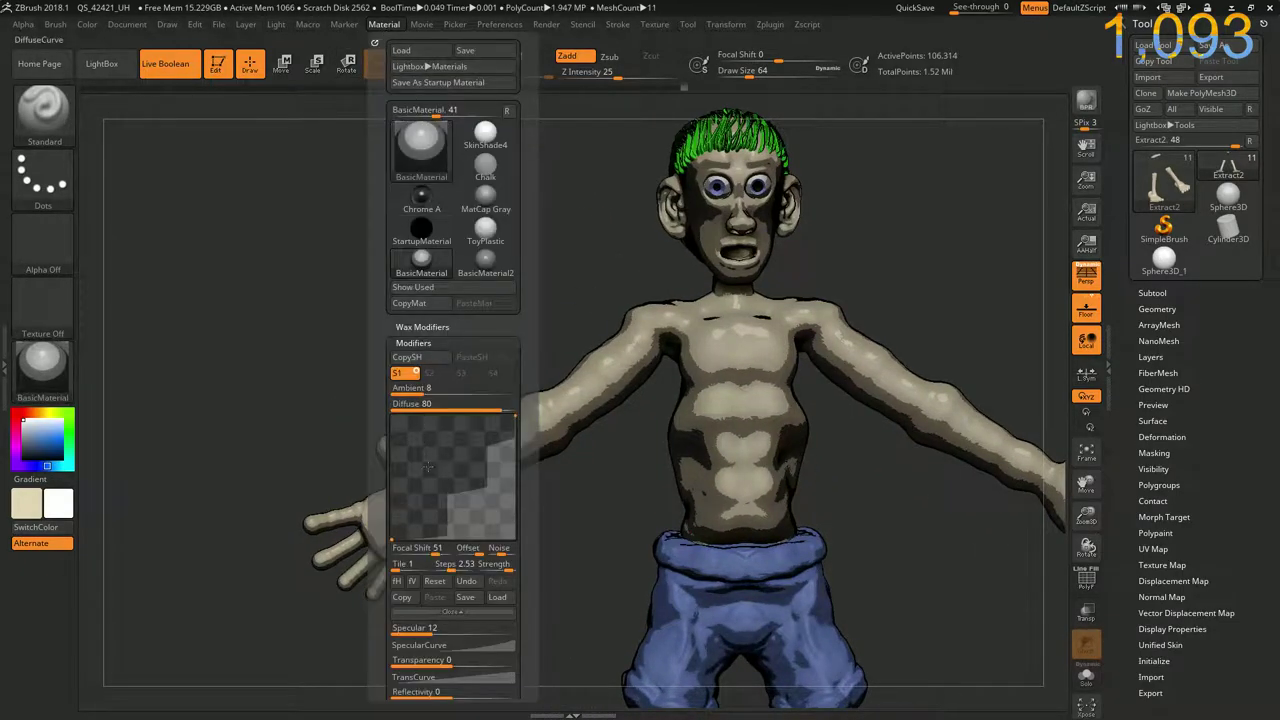
mouse_move(430, 549)
mouse_down()
mouse_move(417, 565)
mouse_move(403, 552)
mouse_up()
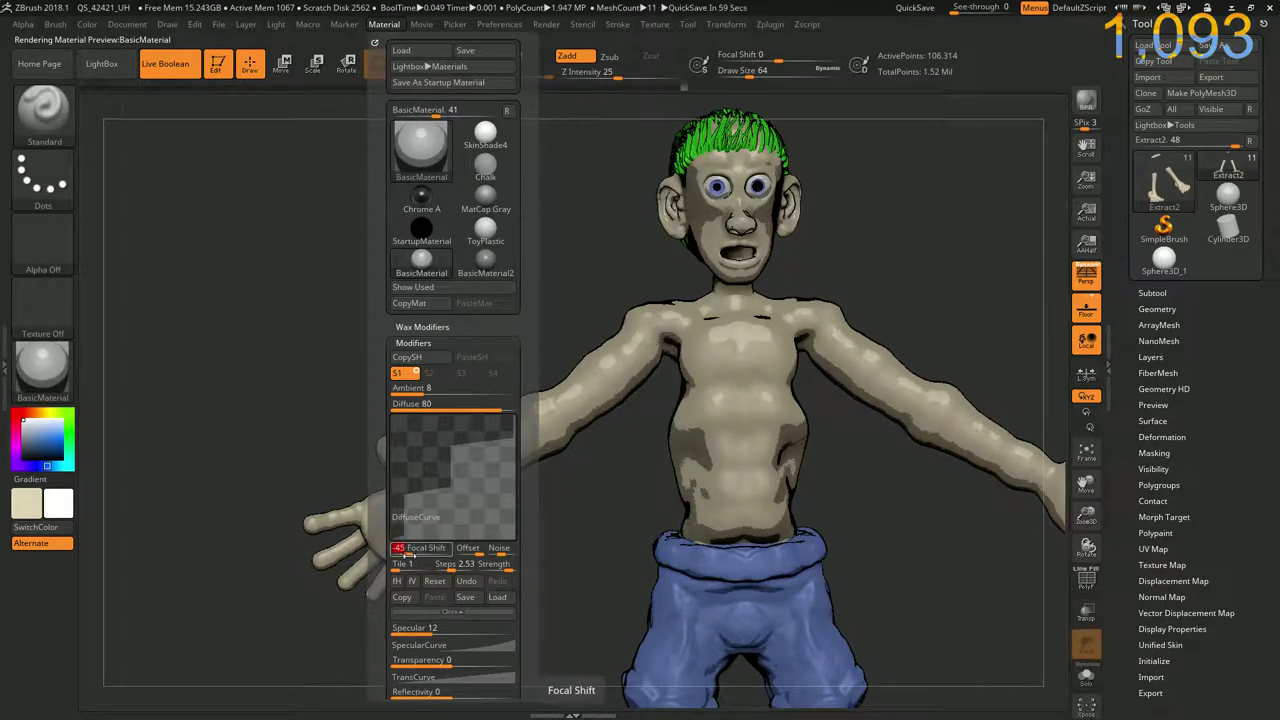
Tune the diffuse curve to about 4.09 Steps at Strength 1.06 for more skin bands
click(447, 563)
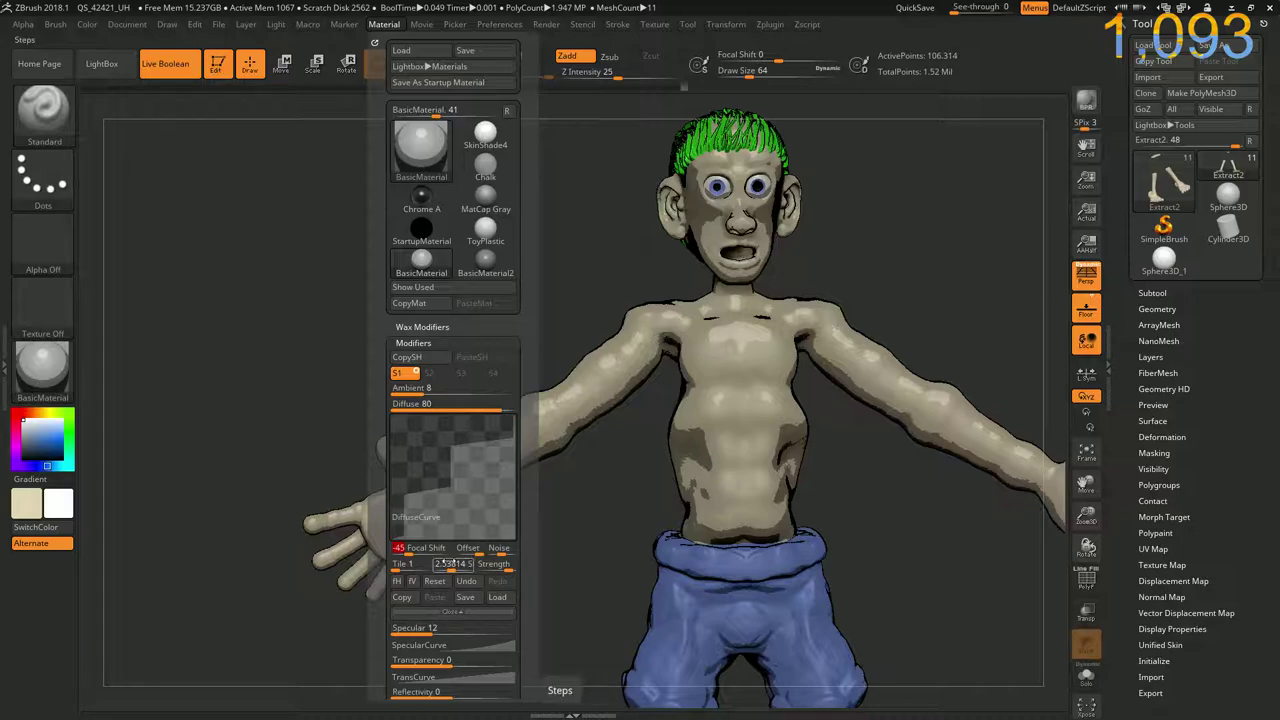
drag(447, 564, 448, 564)
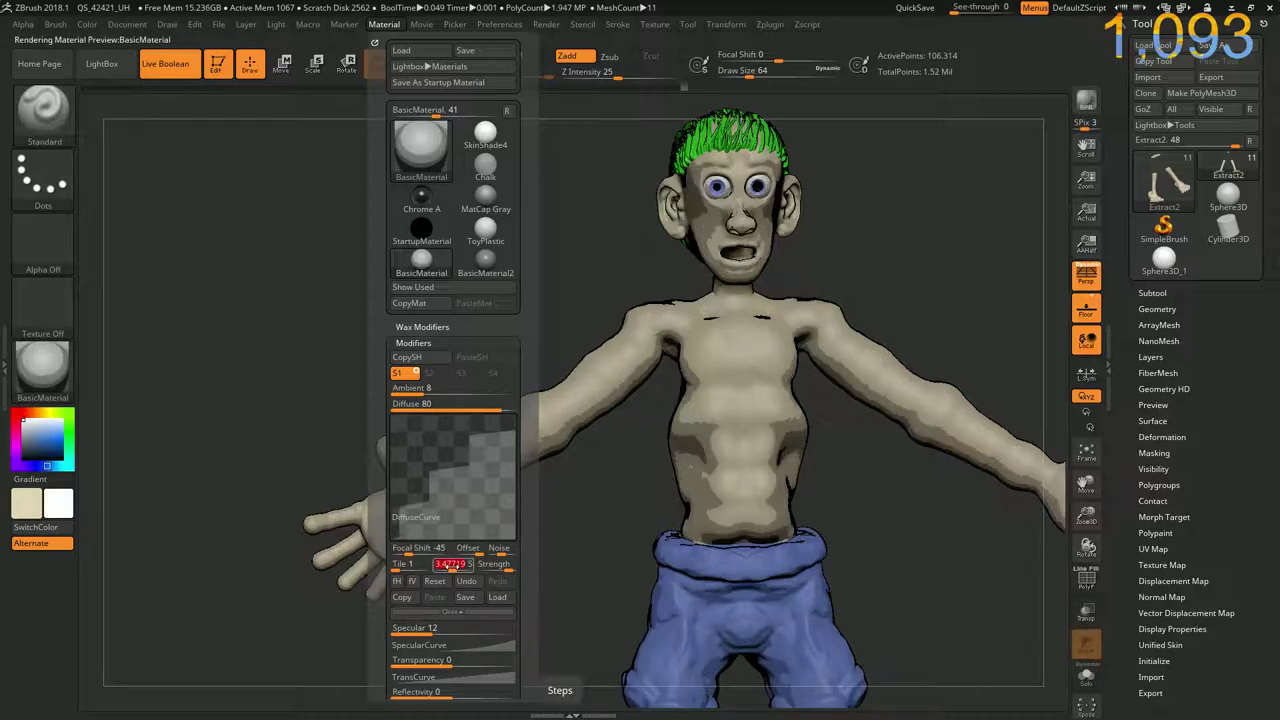
drag(449, 565, 444, 564)
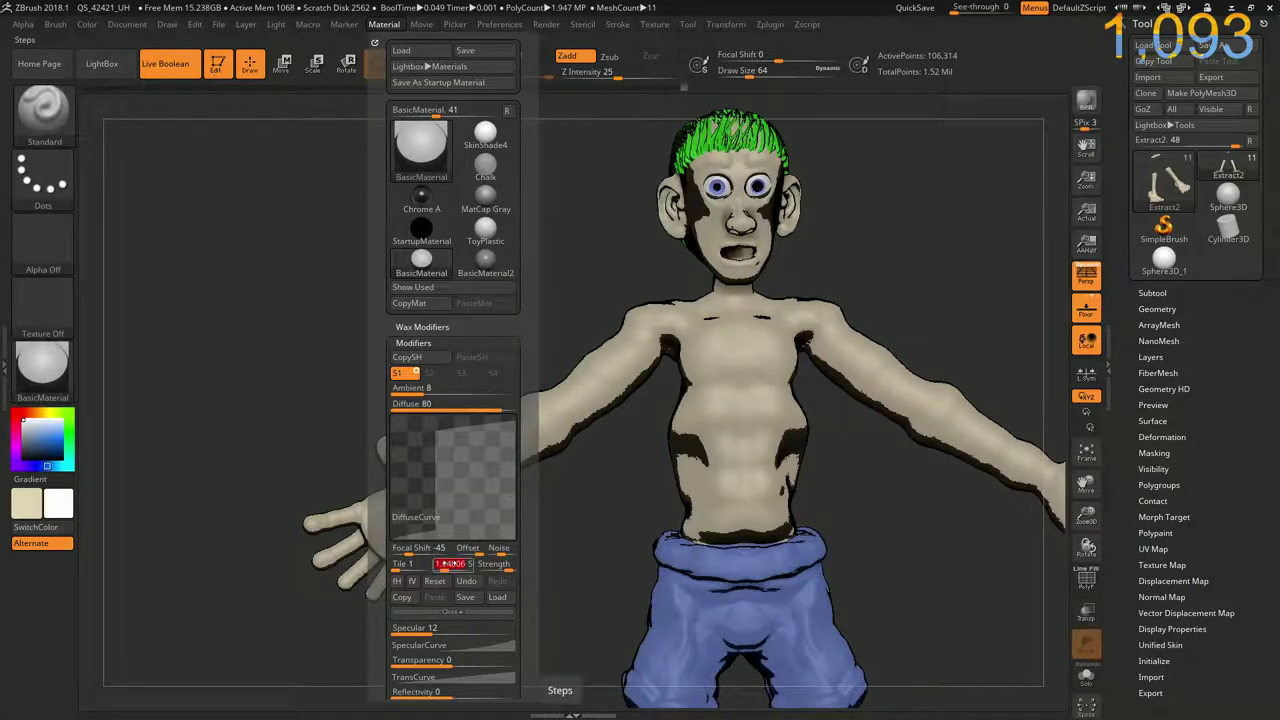
drag(446, 565, 447, 566)
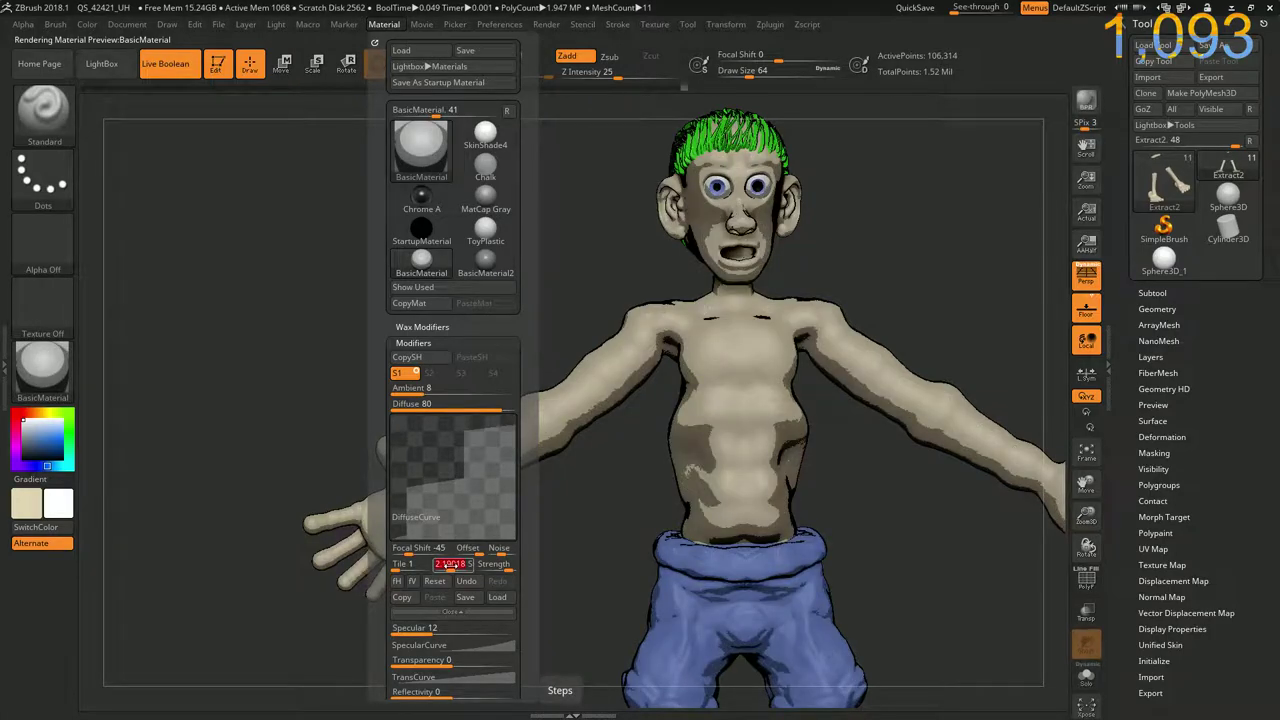
mouse_move(502, 566)
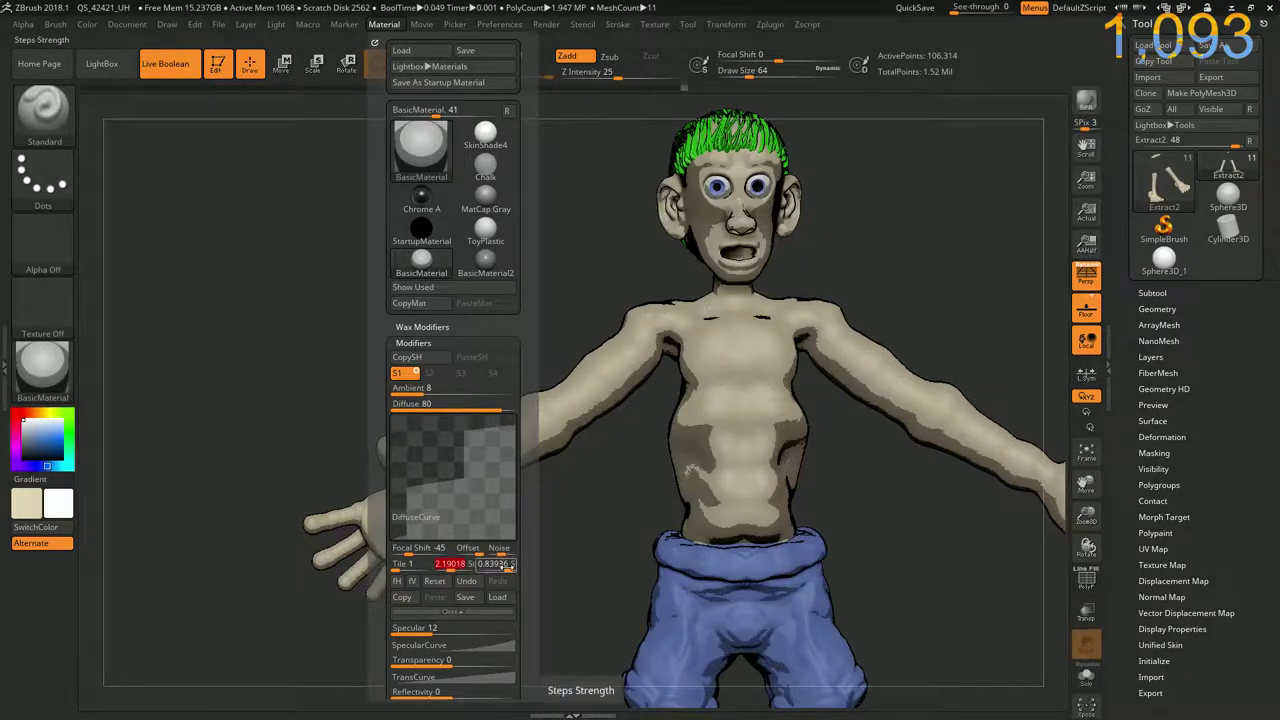
drag(509, 566, 425, 565)
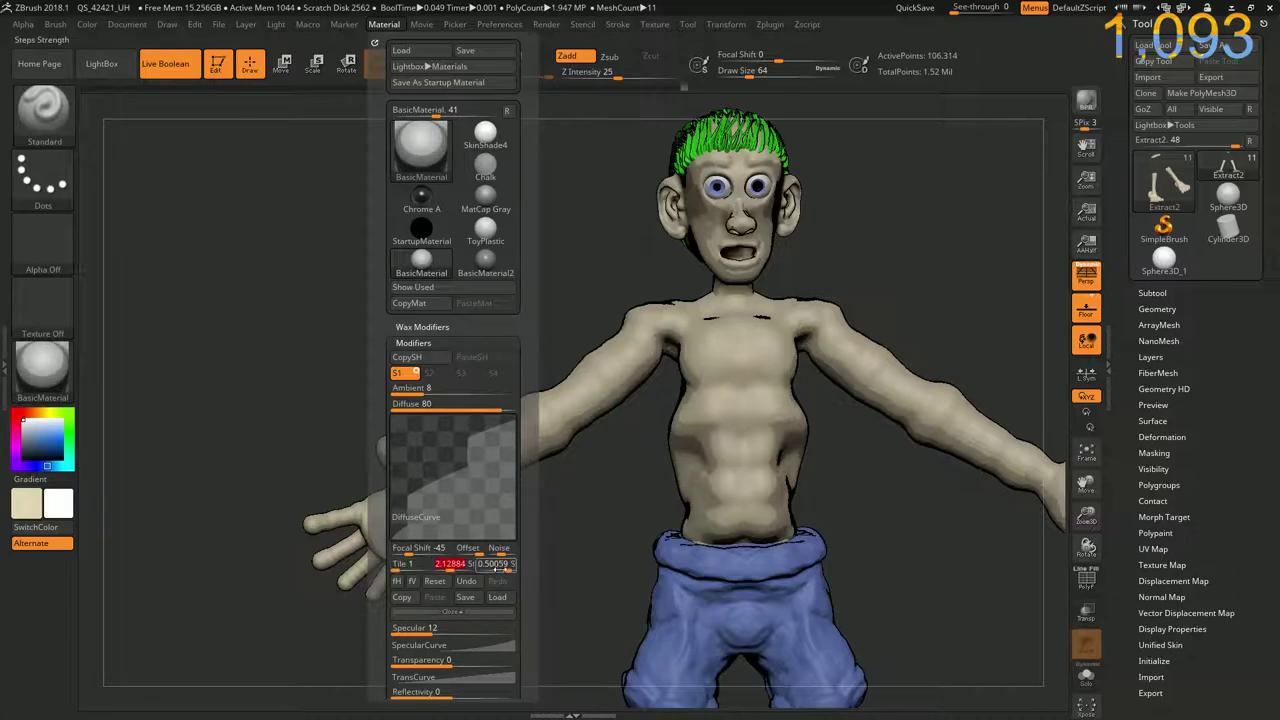
drag(497, 566, 497, 568)
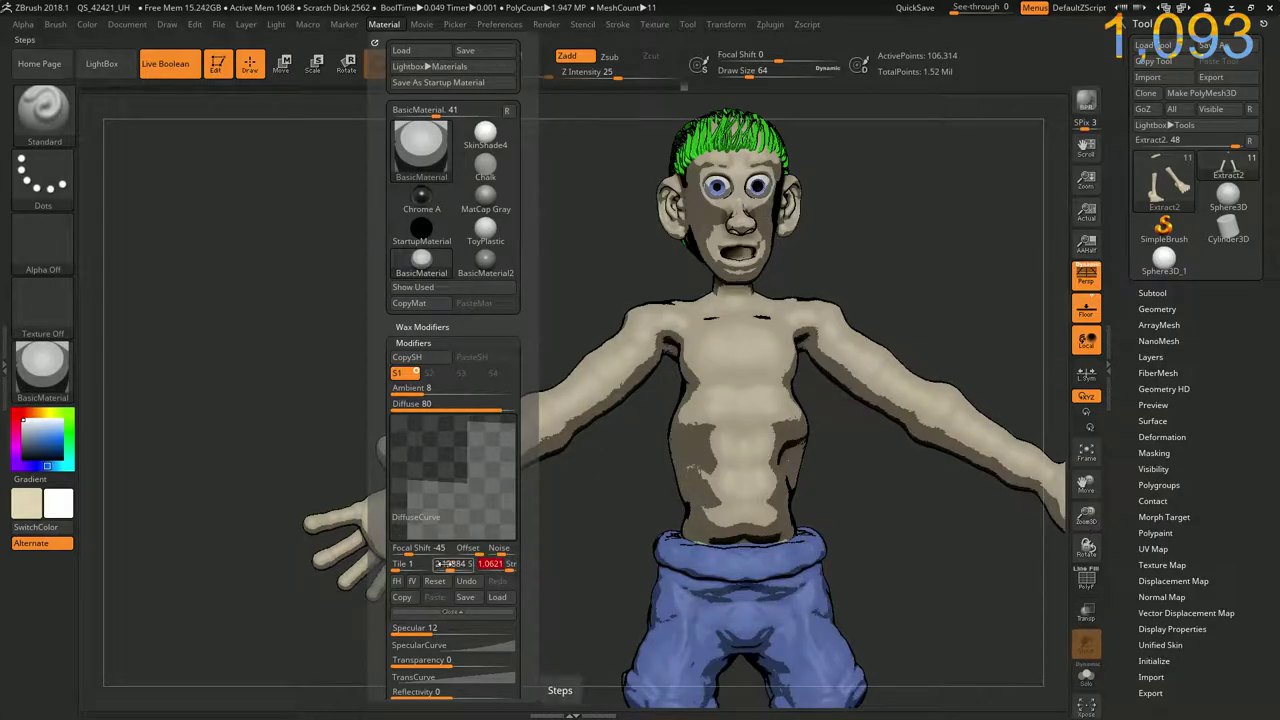
drag(444, 566, 450, 566)
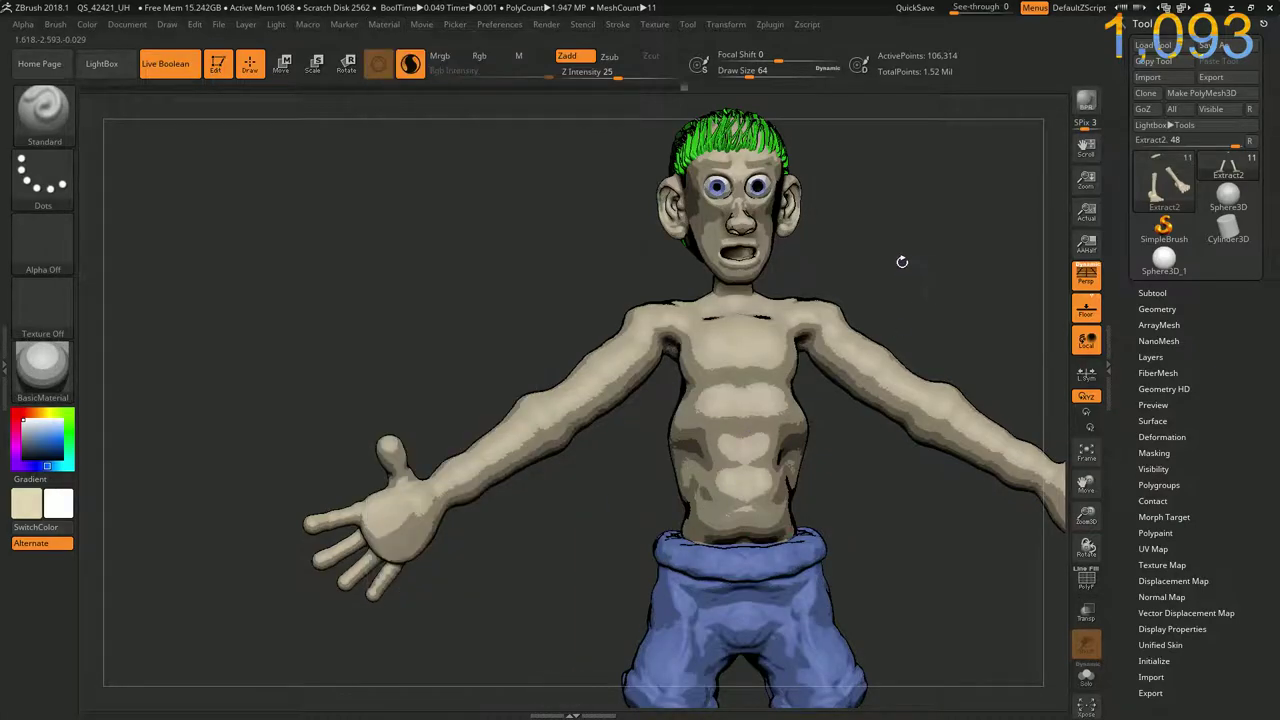
drag(901, 262, 775, 293)
drag(730, 245, 683, 260)
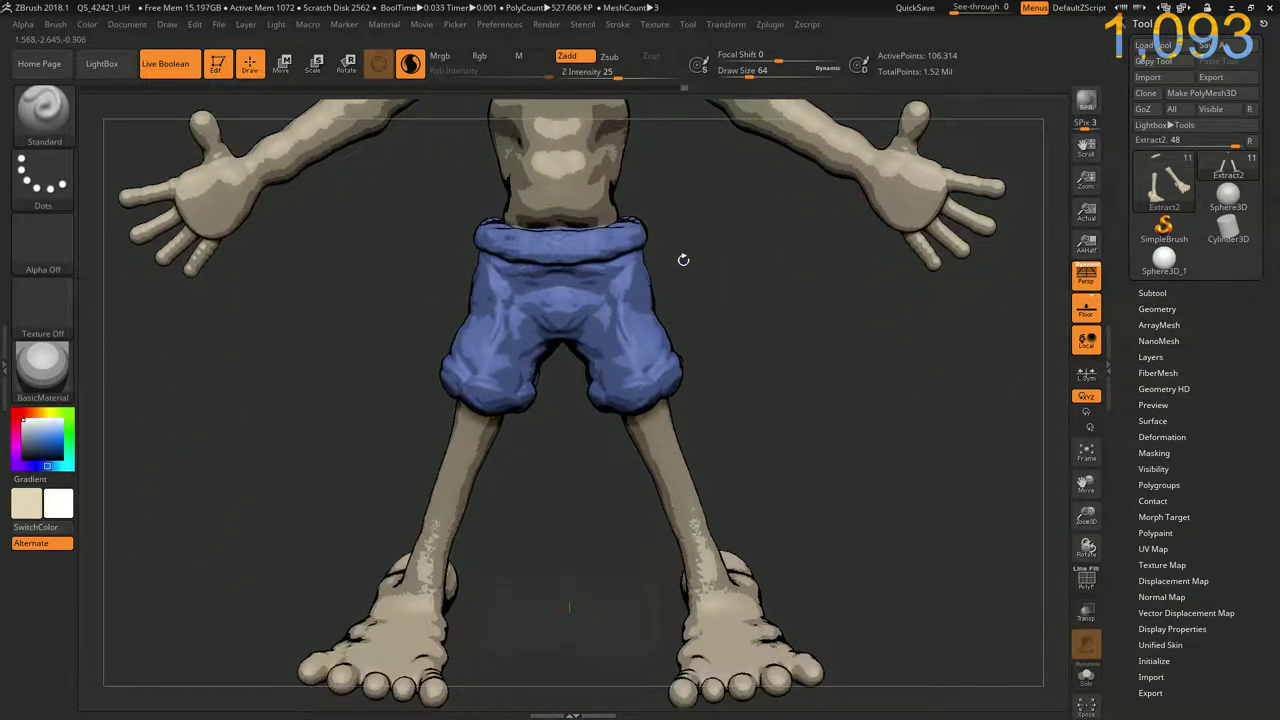
drag(569, 605, 521, 333)
drag(380, 366, 354, 460)
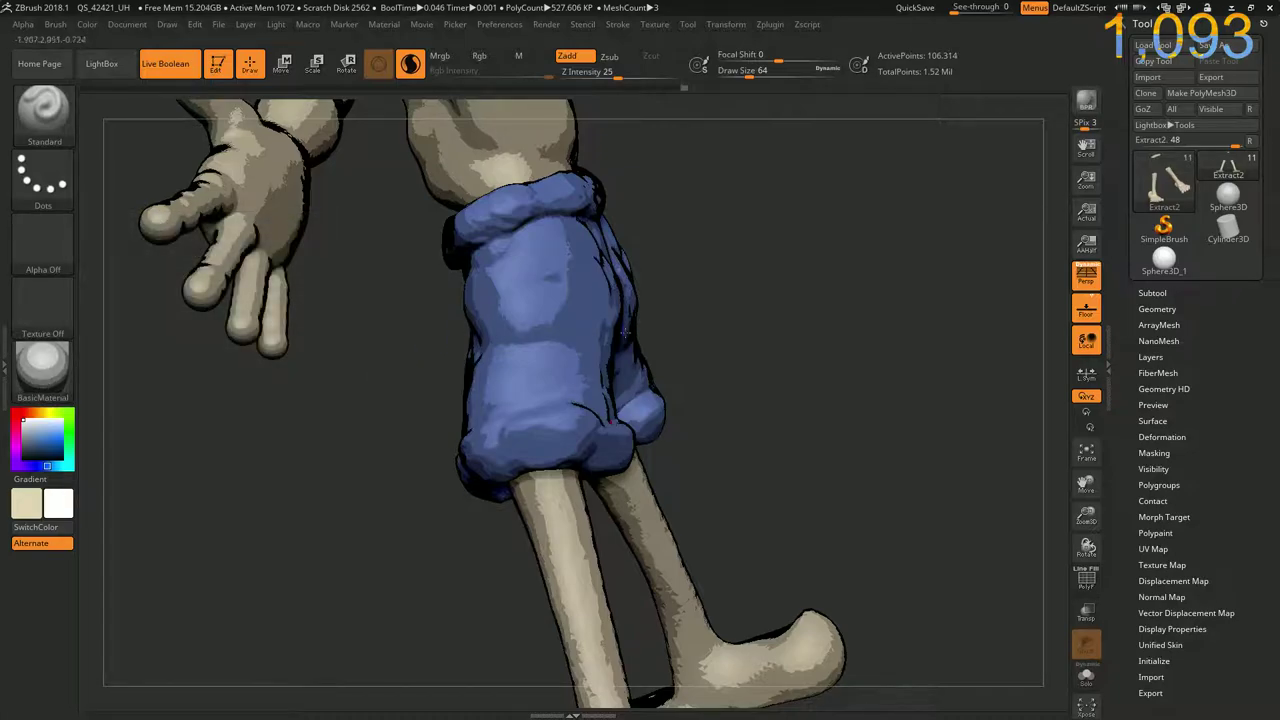
drag(742, 361, 833, 500)
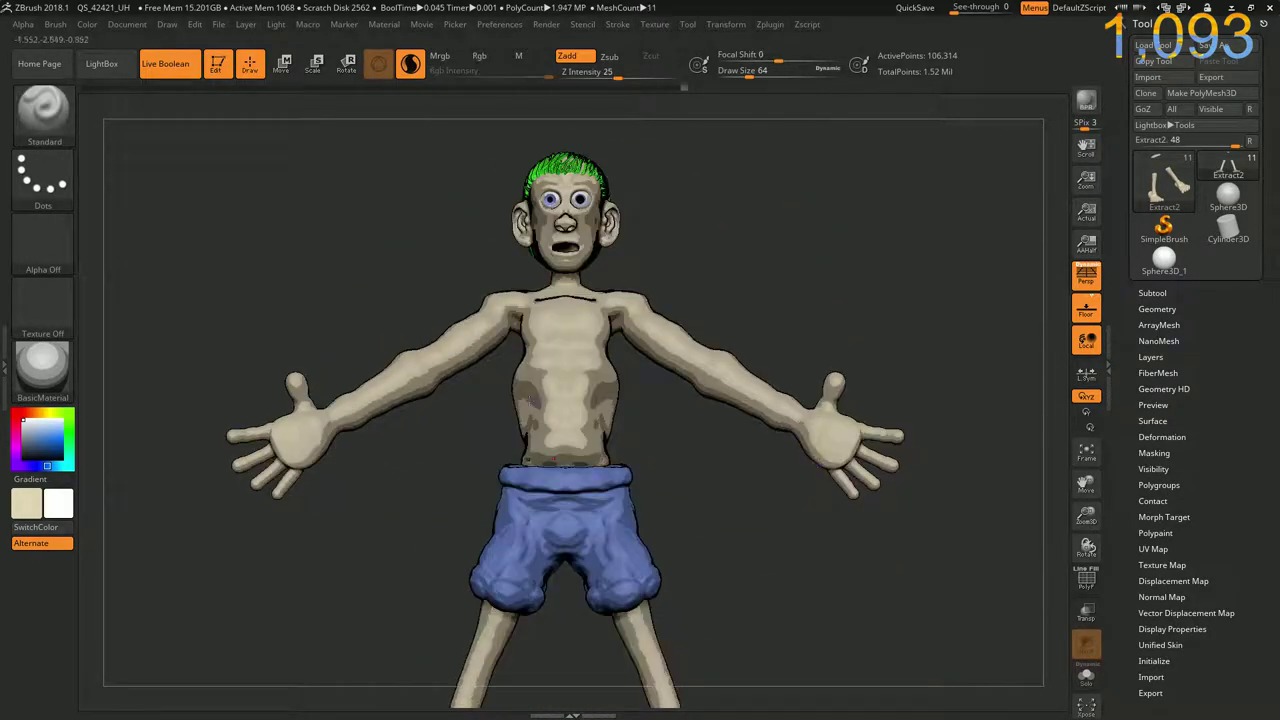
mouse_move(390, 270)
mouse_down()
mouse_move(409, 466)
mouse_move(399, 483)
mouse_move(430, 475)
mouse_move(434, 503)
mouse_move(484, 432)
mouse_move(447, 472)
mouse_up()
Record a Movie > Turntable of the character spinning
key(ctrl)
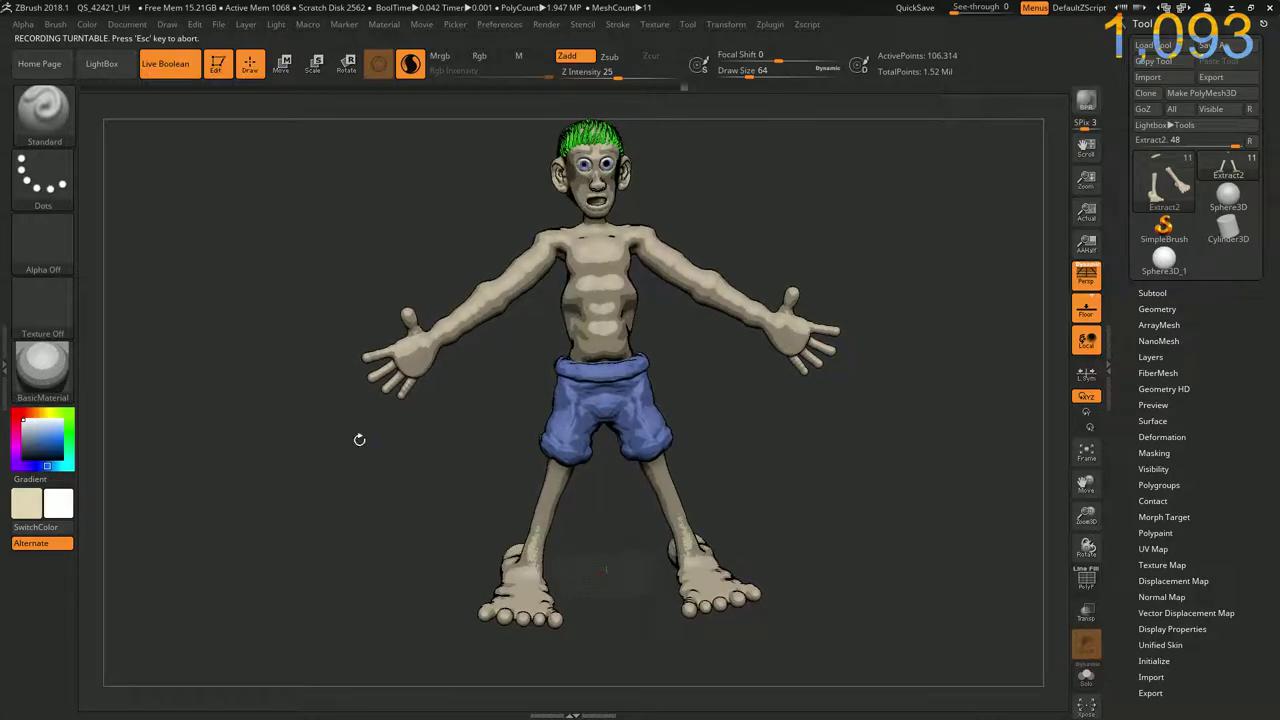